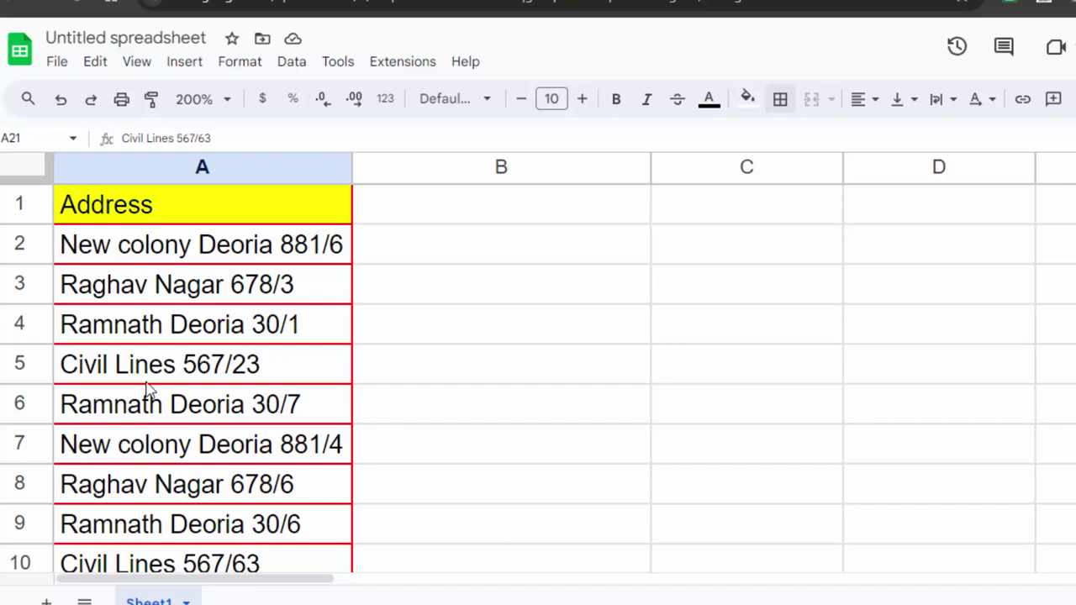
# Colour the Address header text in A1 blue, then select cell B5.
pyautogui.click(166, 215)
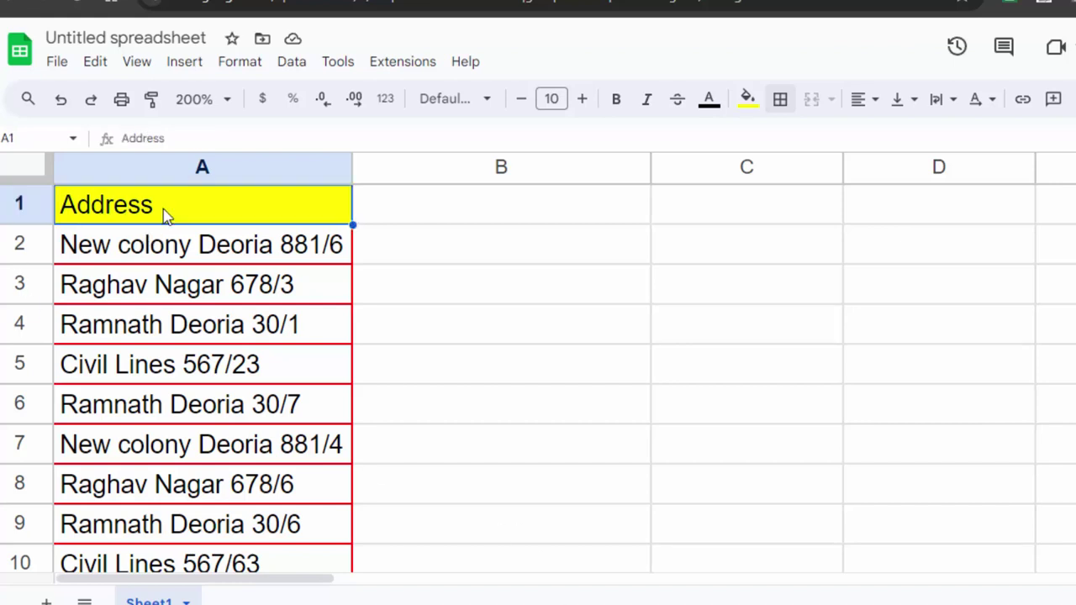
pyautogui.click(710, 102)
pyautogui.click(861, 186)
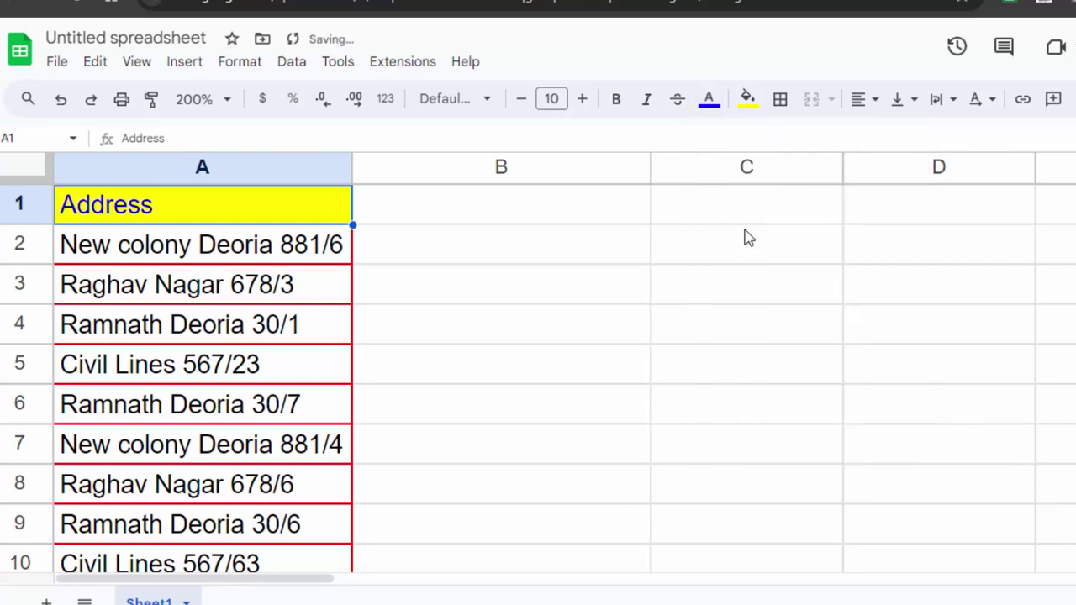
pyautogui.click(610, 368)
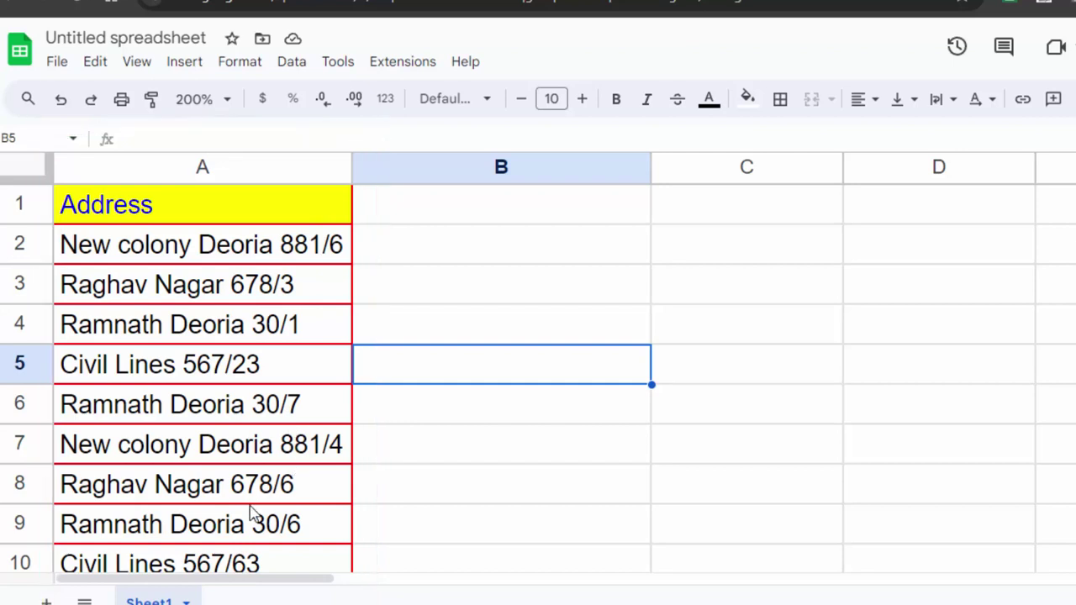
# Scroll through the column A addresses on Sheet1, selecting the repeated entry in A13.
pyautogui.scroll(-1, 261, 521)
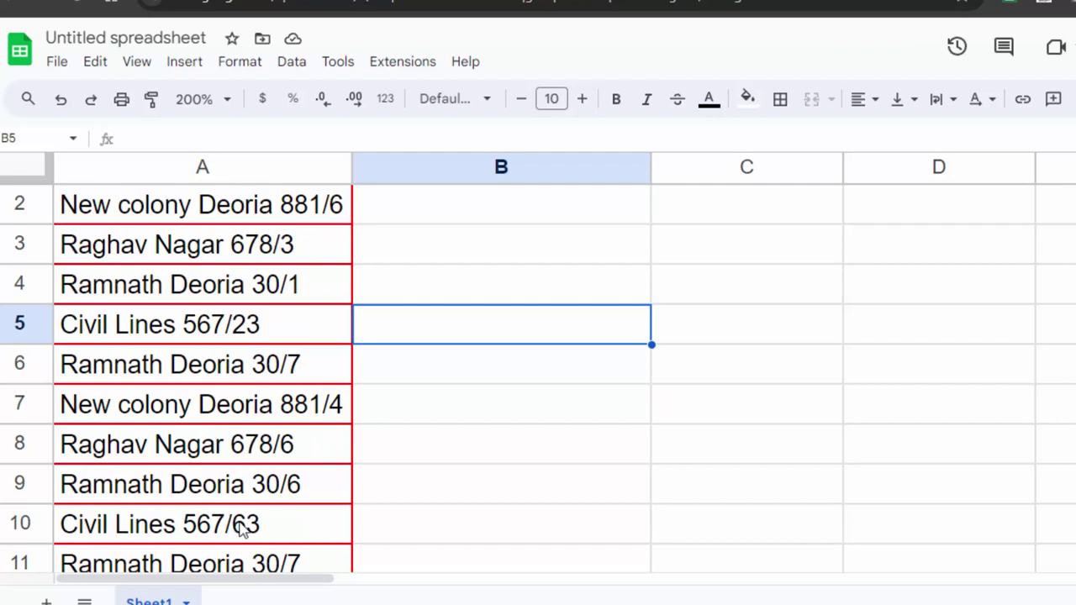
pyautogui.scroll(-1, 245, 525)
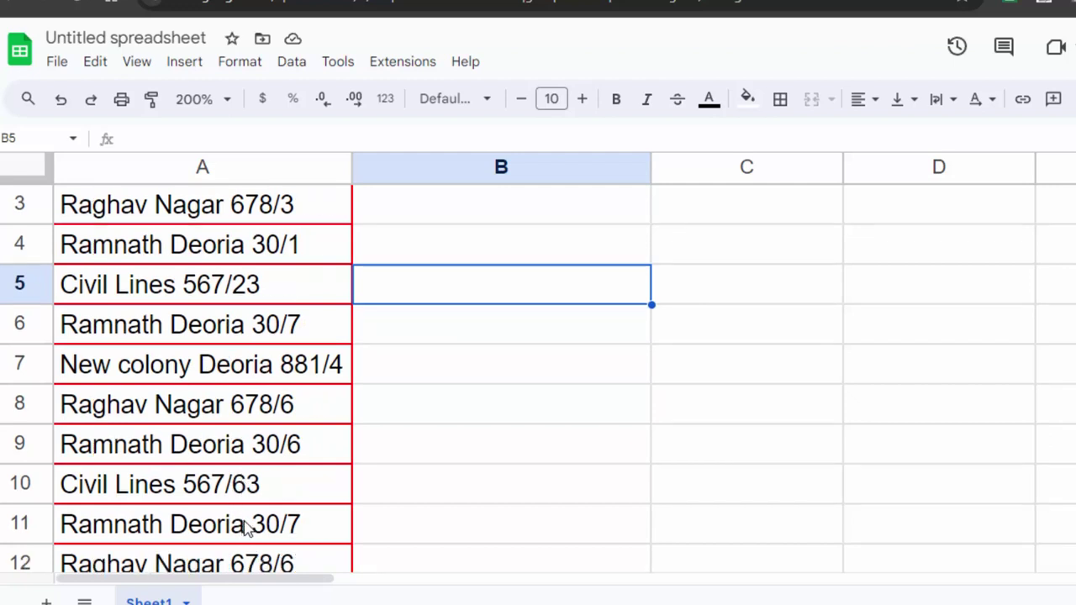
pyautogui.scroll(-1, 247, 526)
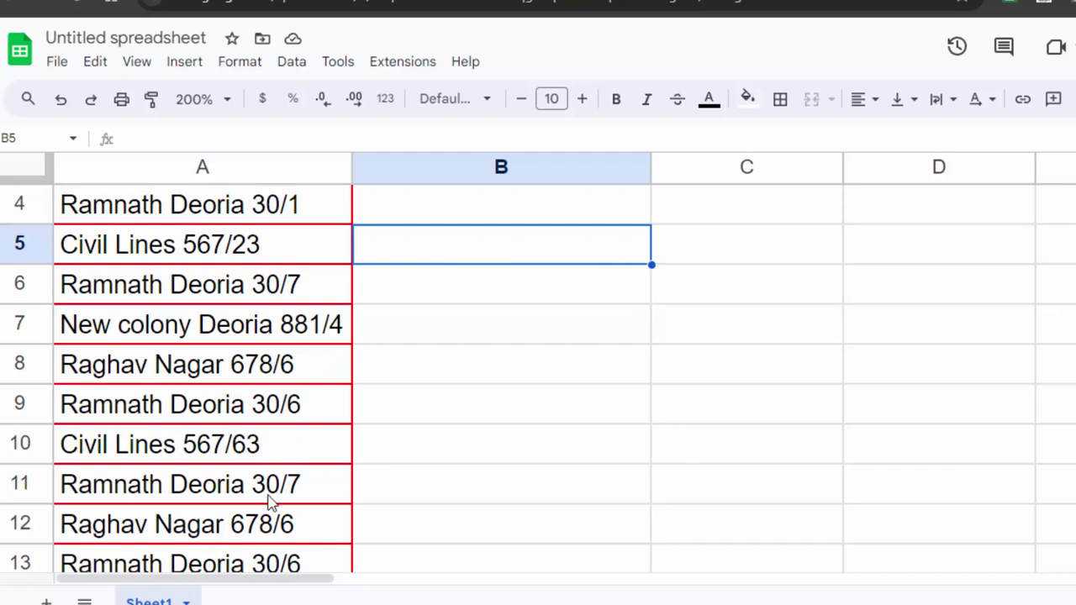
pyautogui.scroll(-1, 280, 523)
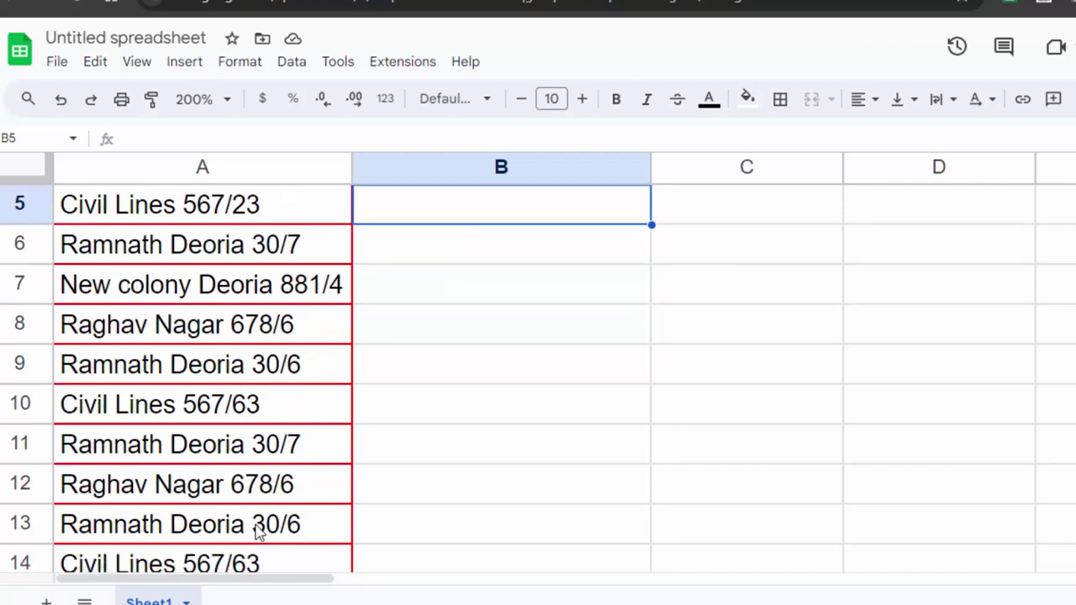
pyautogui.click(257, 528)
pyautogui.scroll(-1, 259, 529)
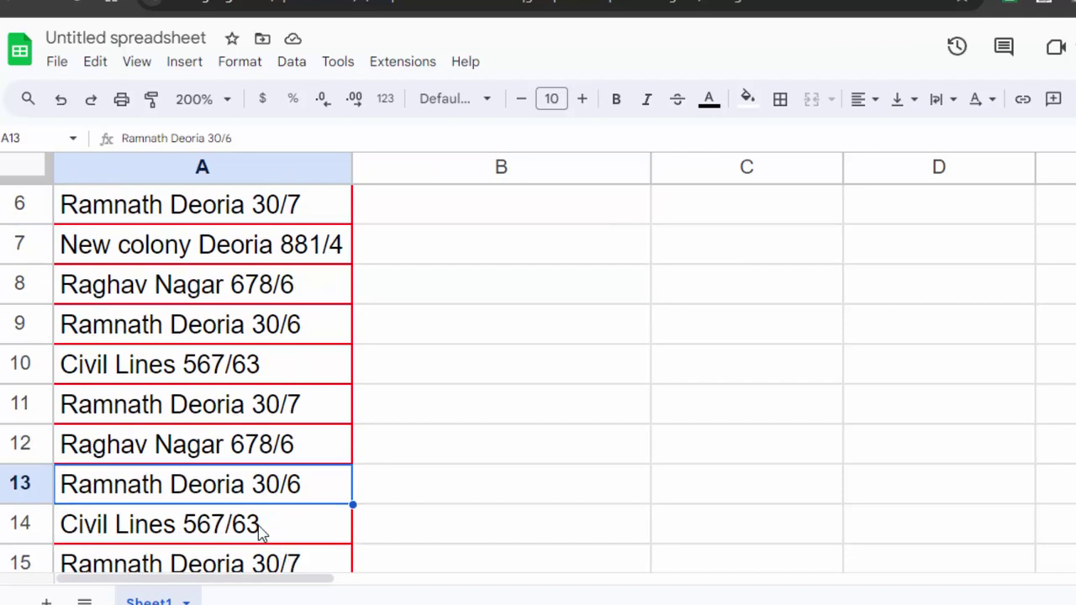
pyautogui.scroll(-1, 259, 535)
pyautogui.scroll(-1, 260, 538)
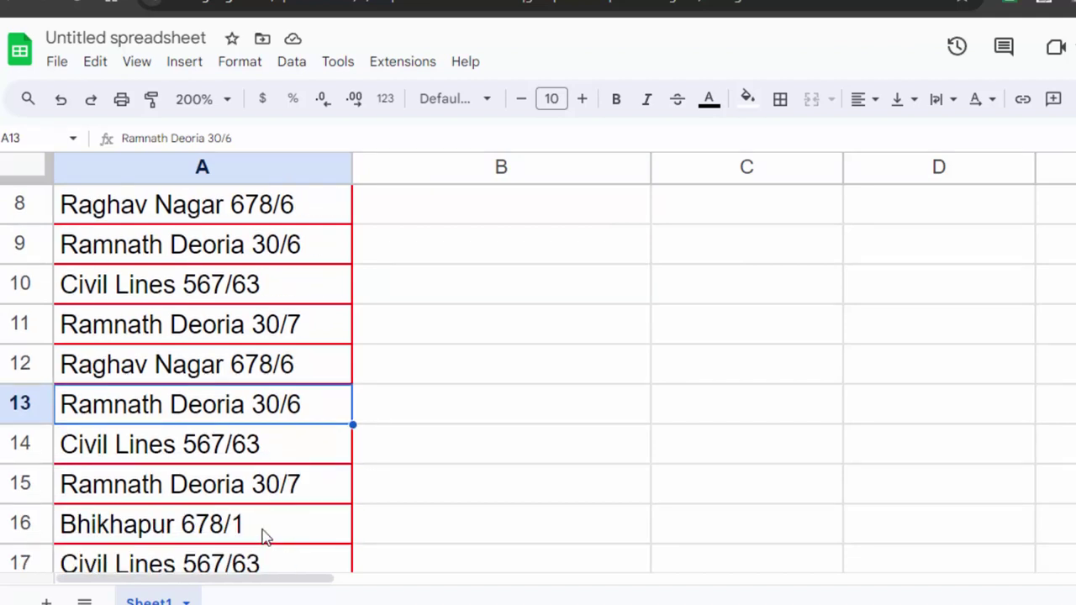
pyautogui.scroll(-1, 237, 515)
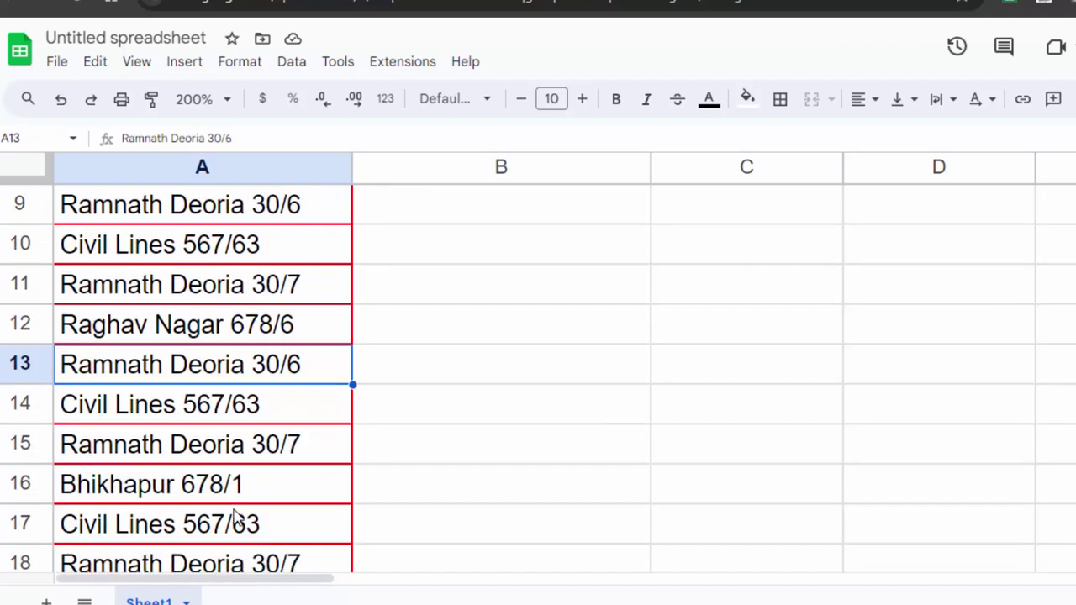
pyautogui.scroll(-1, 235, 521)
pyautogui.scroll(3, 237, 523)
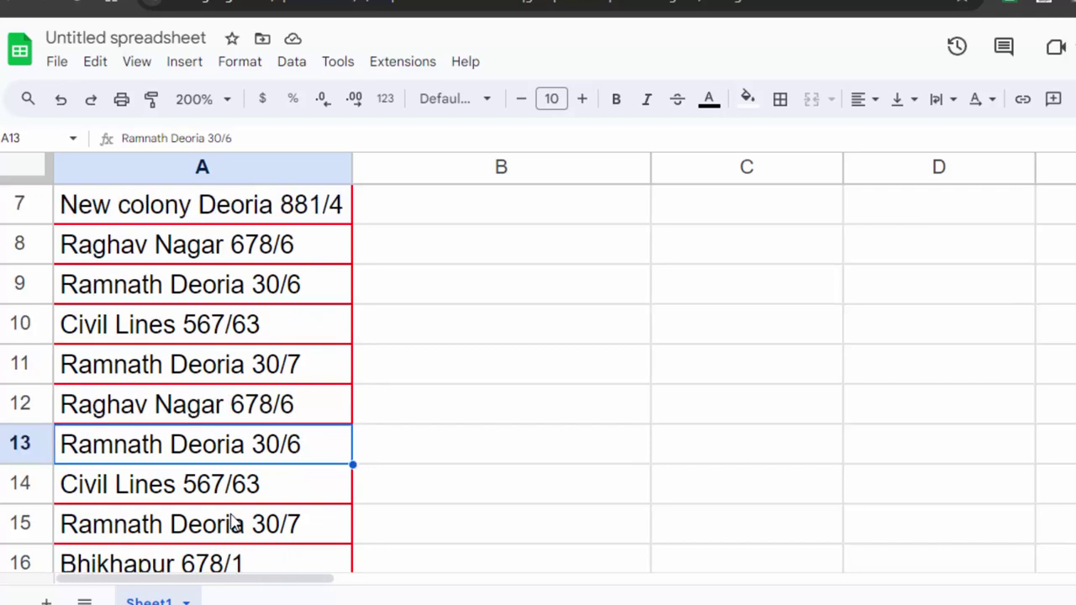
pyautogui.scroll(4, 237, 523)
pyautogui.scroll(2, 236, 523)
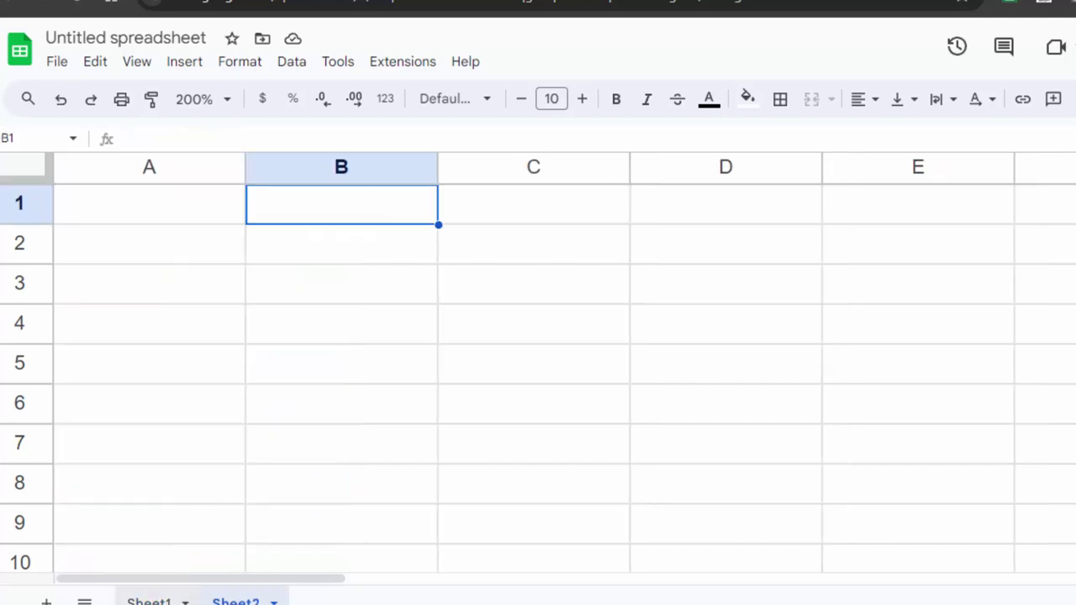
# On Sheet2, start the formula =UNIQUE( in B1 from the autocomplete suggestion.
pyautogui.click(160, 597)
pyautogui.click(458, 396)
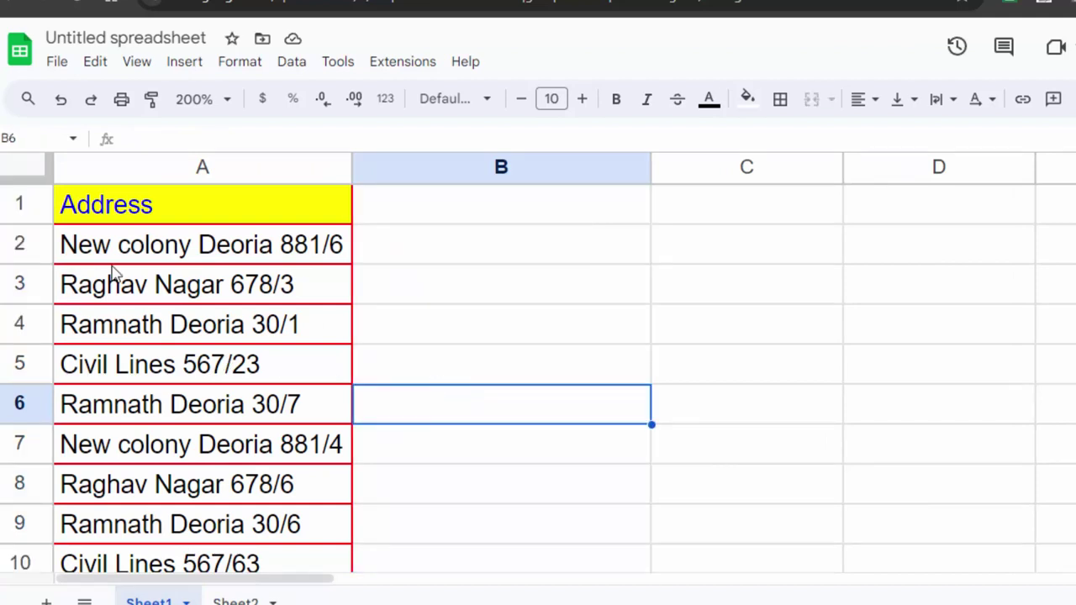
pyautogui.click(235, 601)
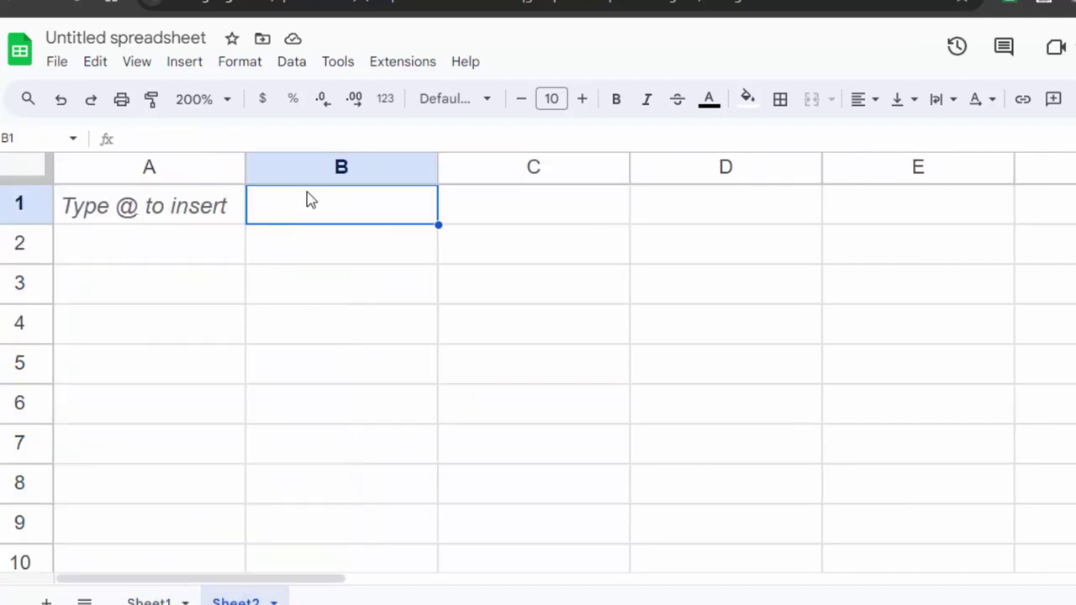
pyautogui.write('=')
pyautogui.press('BackSpace')
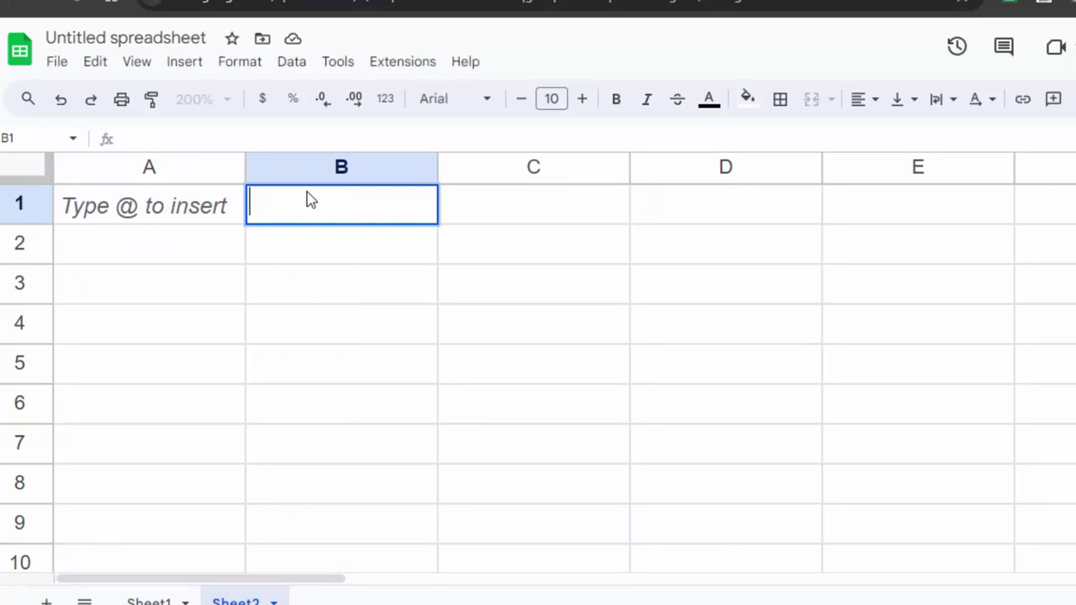
pyautogui.write('=uni')
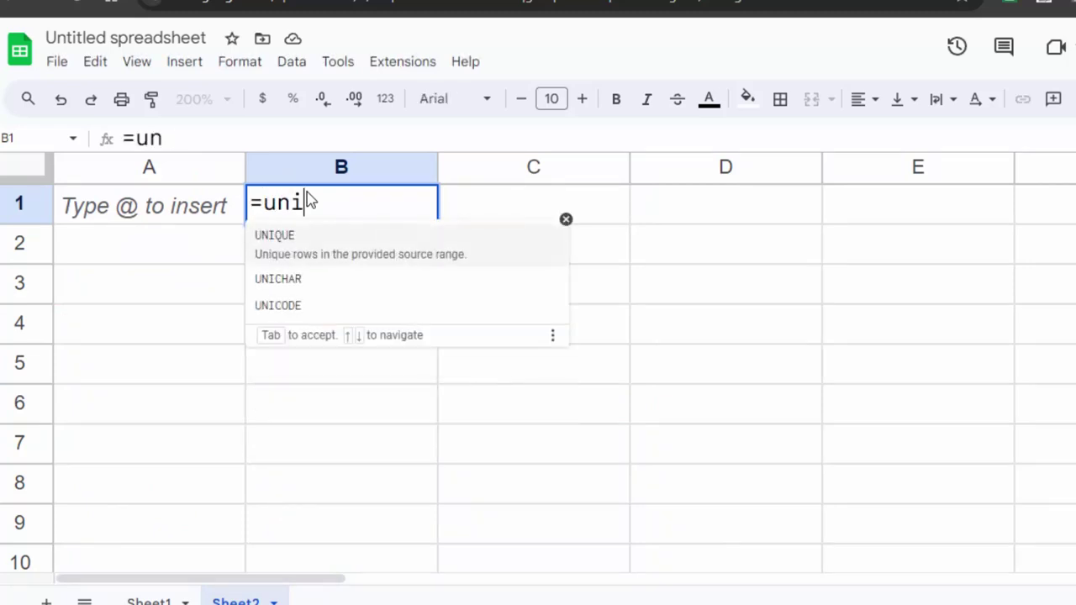
pyautogui.write('q')
pyautogui.press('Tab')
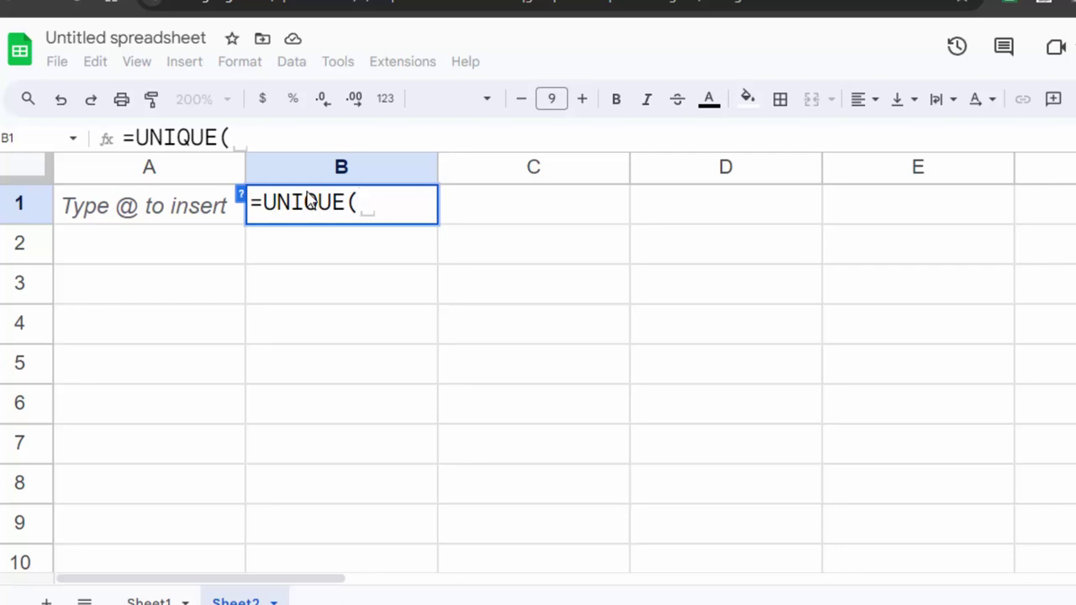
pyautogui.press('BackSpace')
pyautogui.press('BackSpace')
pyautogui.press('BackSpace')
pyautogui.press('BackSpace')
pyautogui.press('BackSpace')
pyautogui.press('BackSpace')
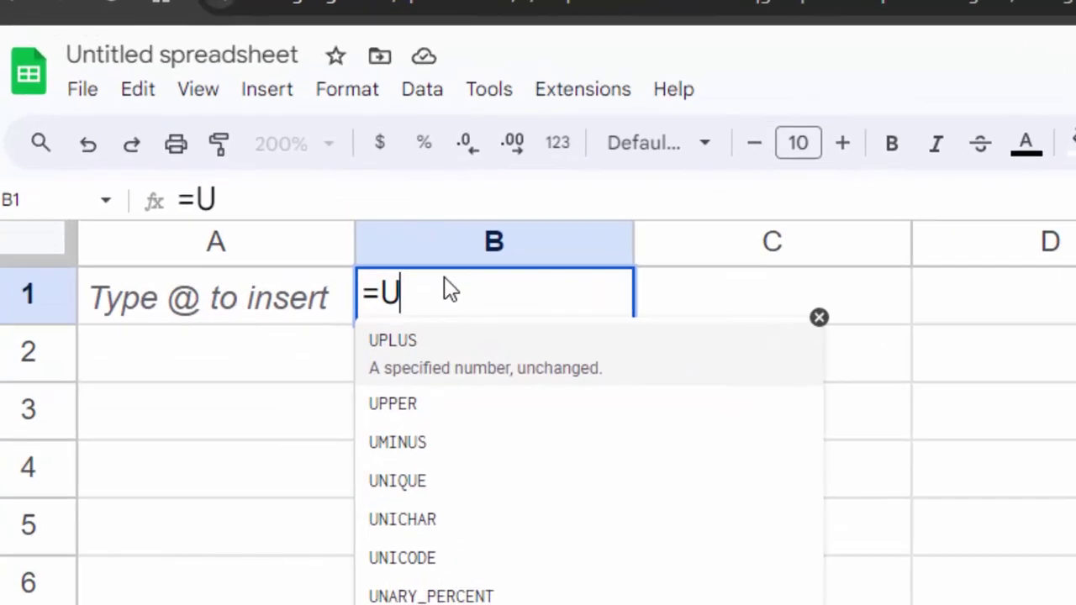
pyautogui.write('n')
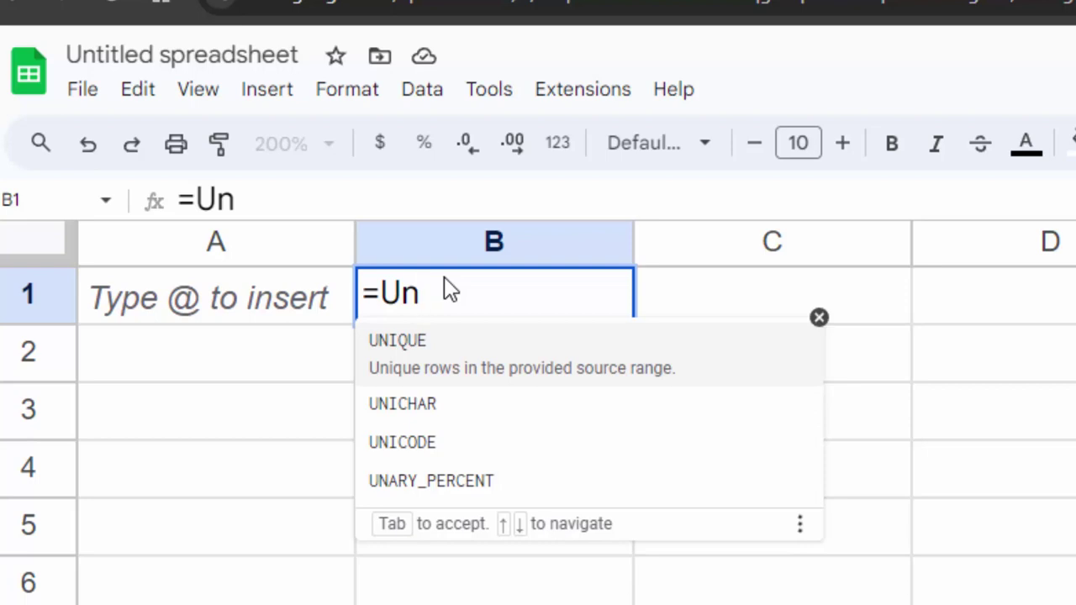
pyautogui.press('Tab')
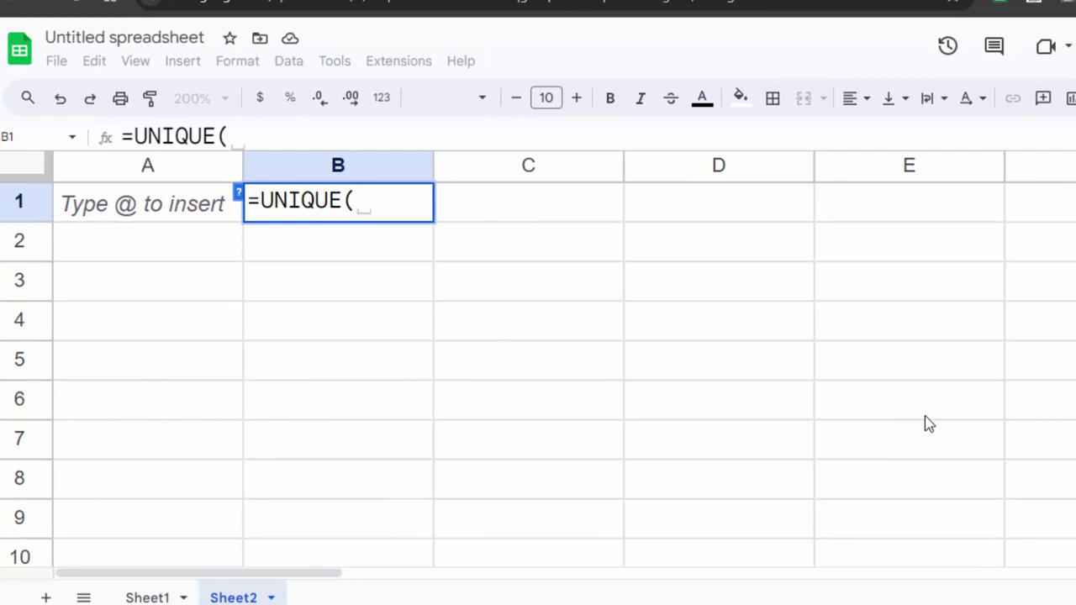
# Complete B1 as =UNIQUE(Sheet1!A2:A23,0) using the A2:A23 range selected on Sheet1.
pyautogui.click(148, 597)
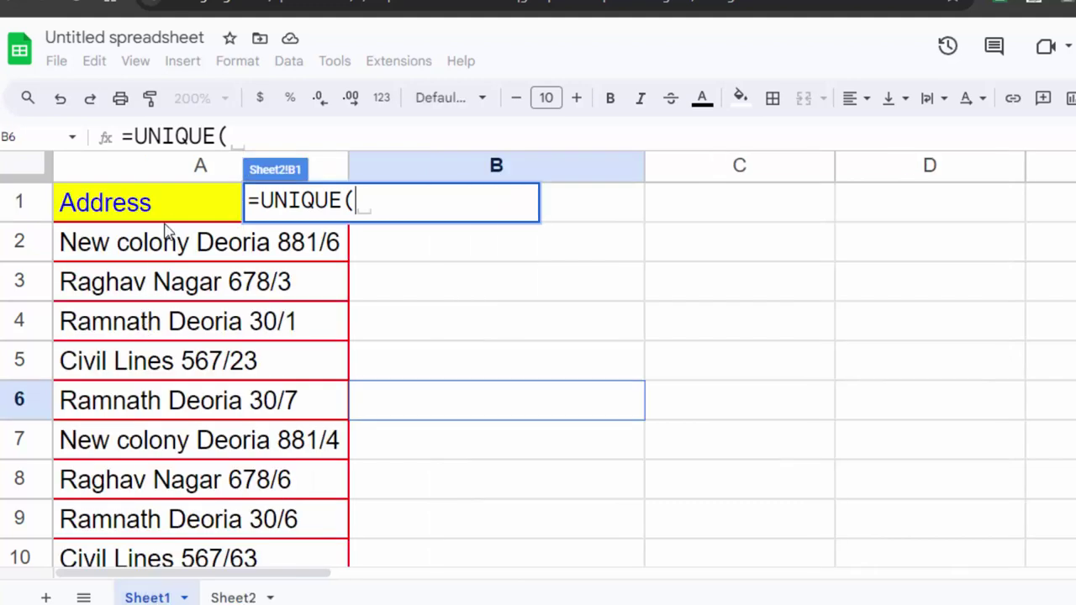
pyautogui.moveTo(168, 242)
pyautogui.mouseDown()
pyautogui.moveTo(161, 573)
pyautogui.moveTo(173, 427)
pyautogui.mouseUp()
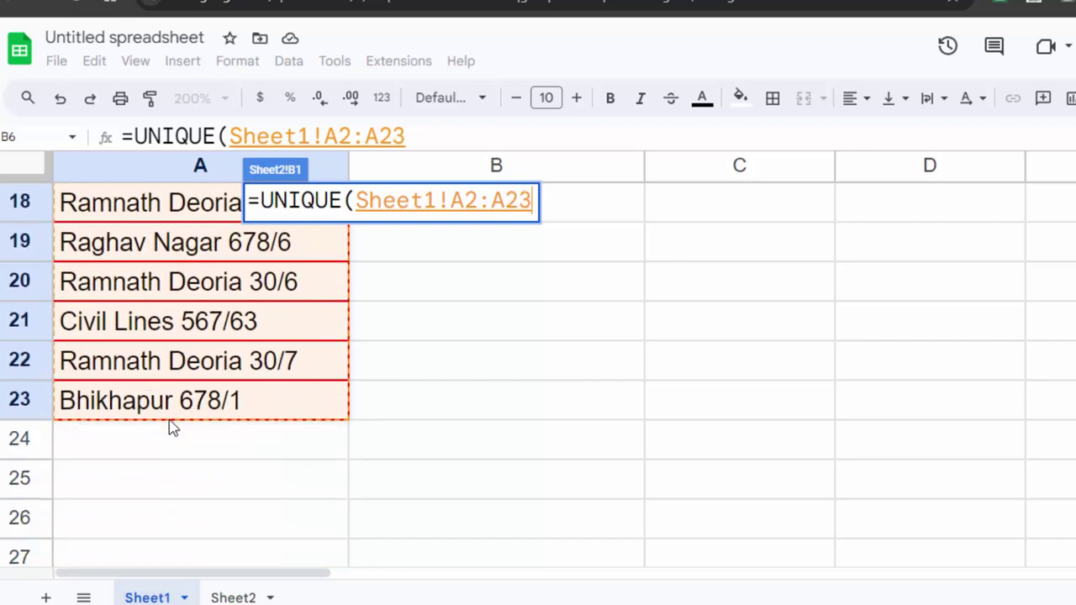
pyautogui.click(532, 202)
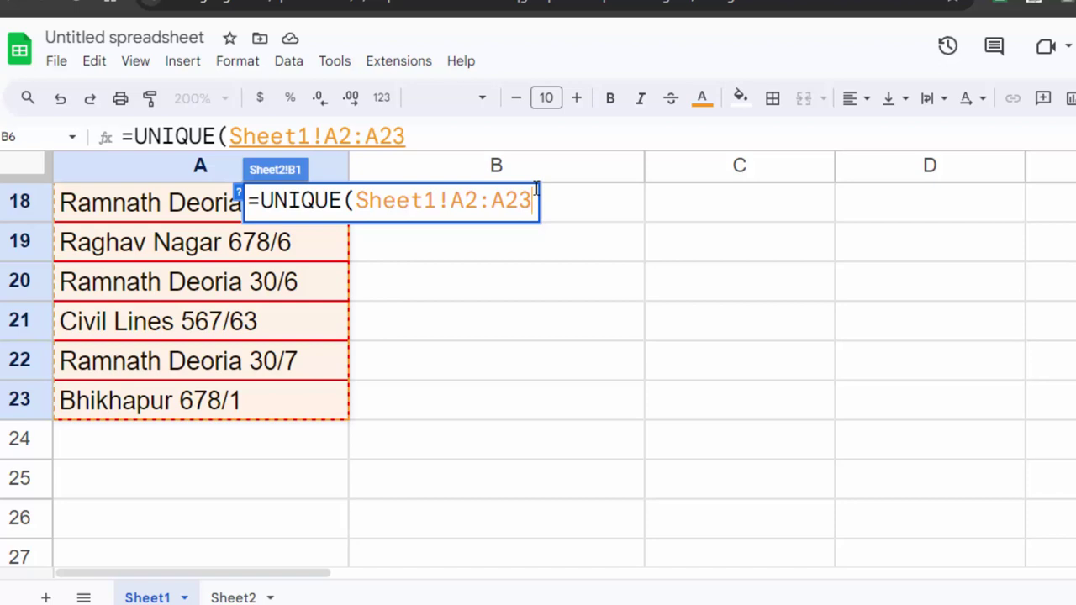
pyautogui.write(',')
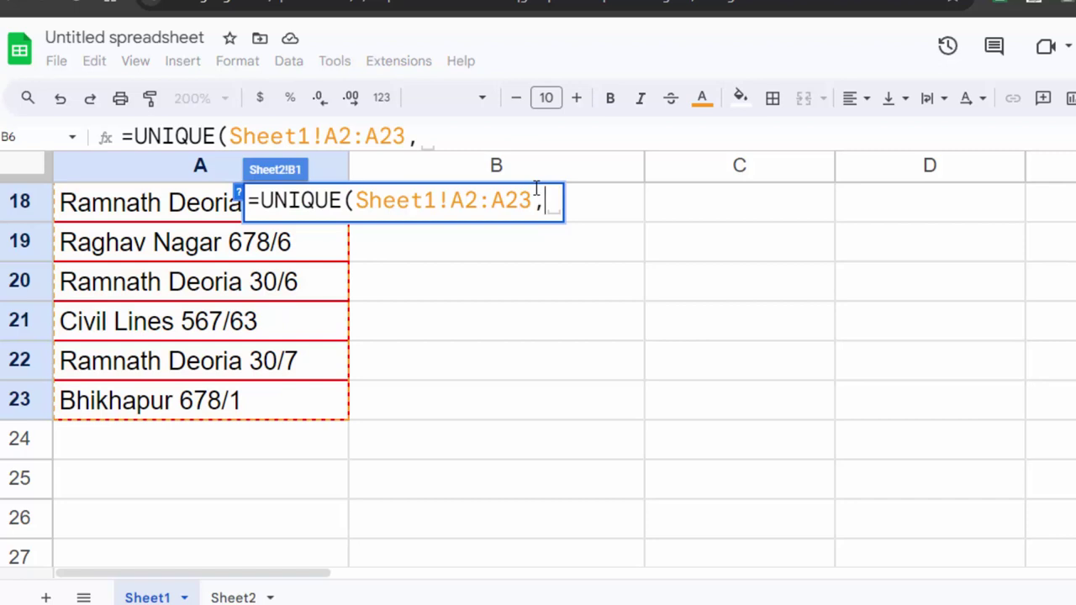
pyautogui.write('0')
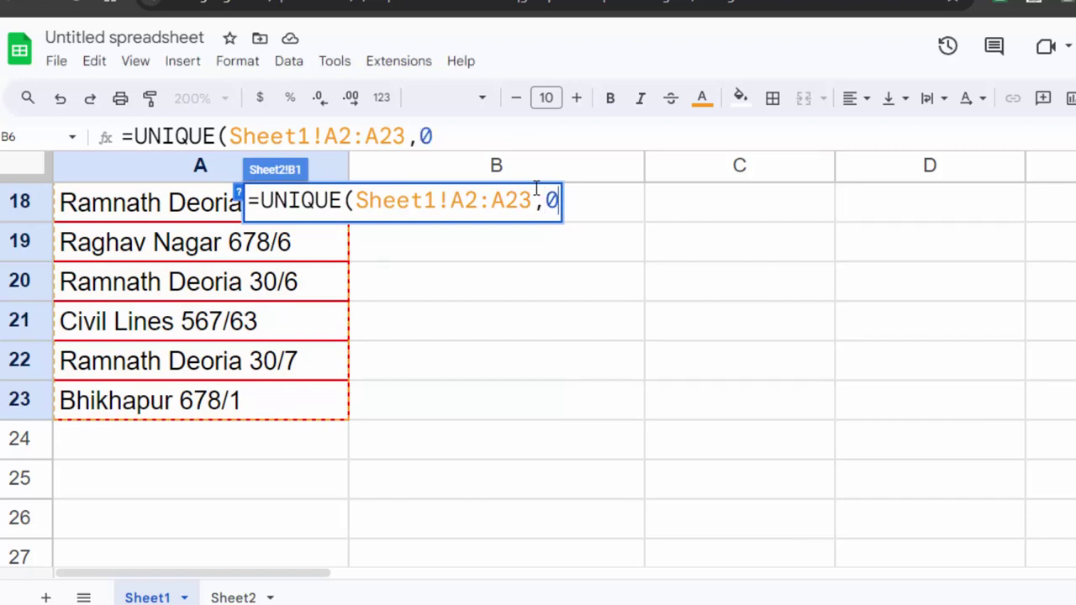
pyautogui.write(')')
pyautogui.press('Return')
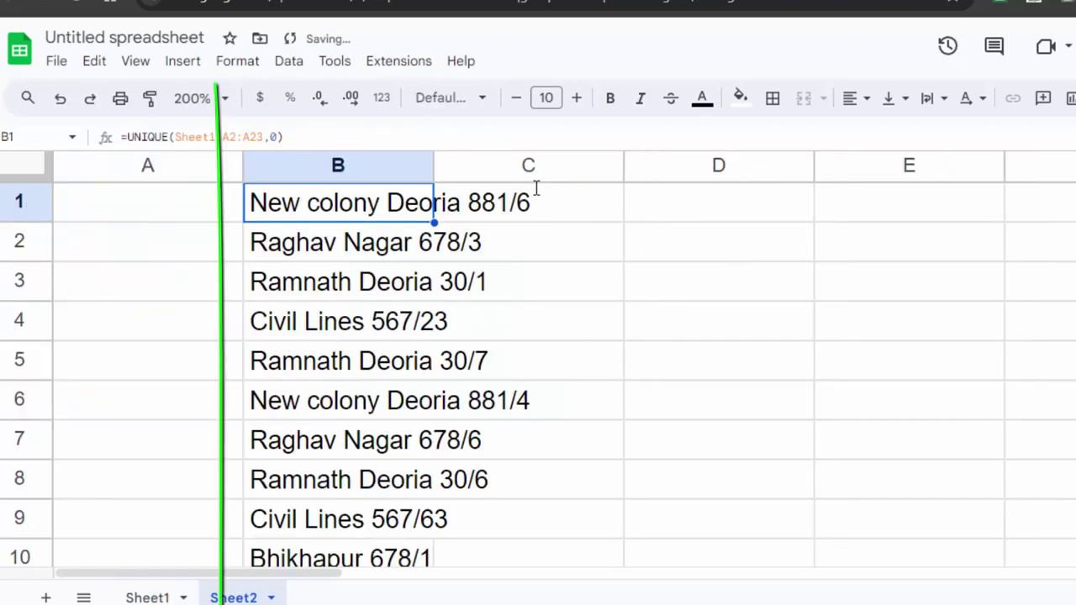
# Drag Sheet2's column B border wider so each distinct address shows in full.
pyautogui.click(517, 335)
pyautogui.scroll(-1, 437, 261)
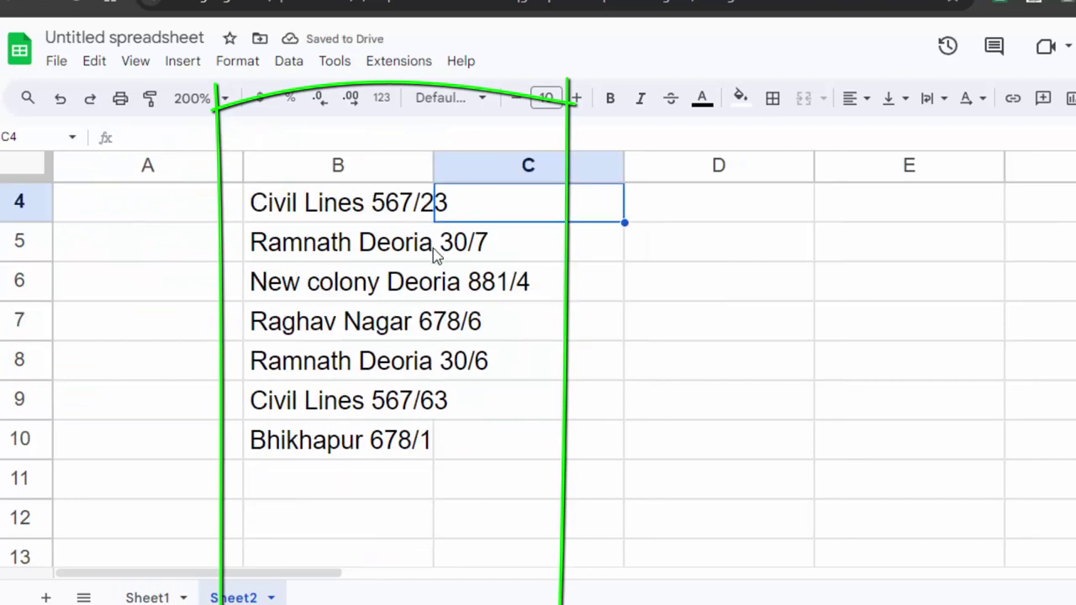
pyautogui.scroll(1, 423, 291)
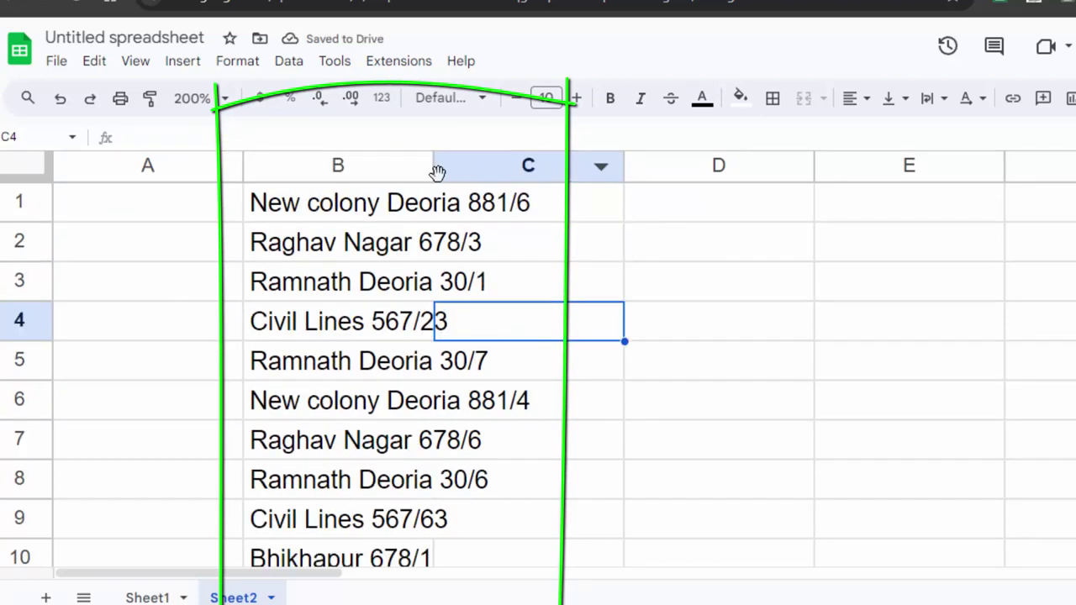
pyautogui.moveTo(433, 168); pyautogui.dragTo(578, 291)
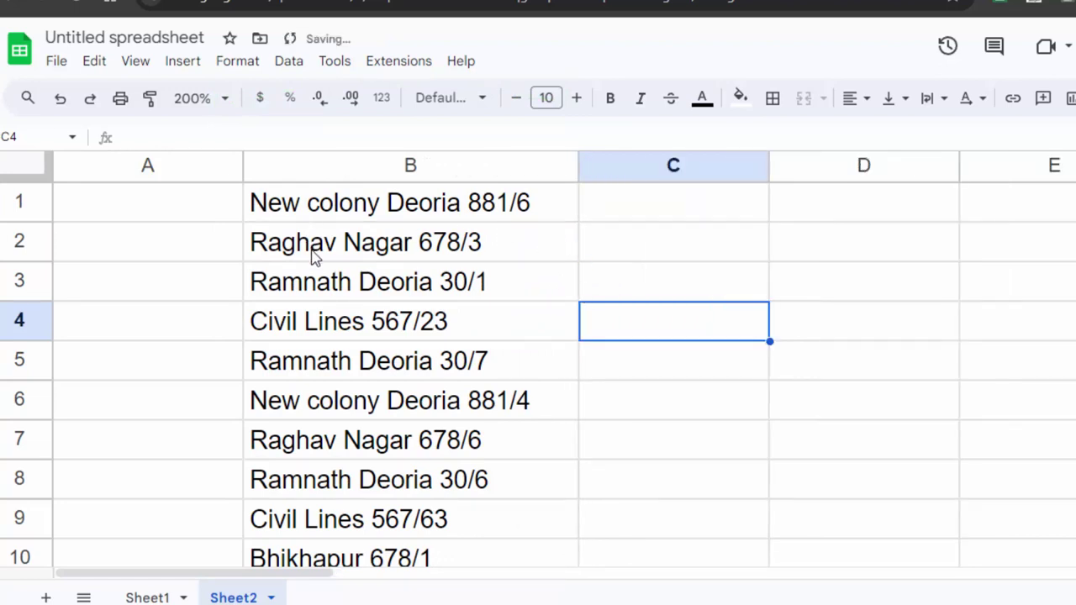
# Enter 1 and 2 in A1:A2 and fill the series down to 10 in A10.
pyautogui.click(160, 220)
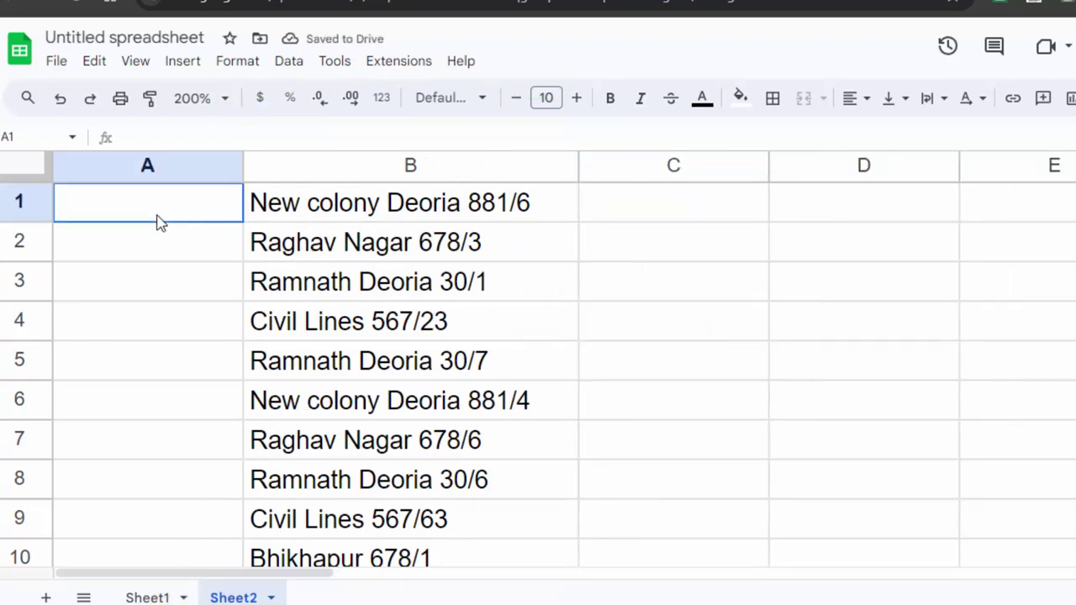
pyautogui.write('1')
pyautogui.press('Return')
pyautogui.write('2')
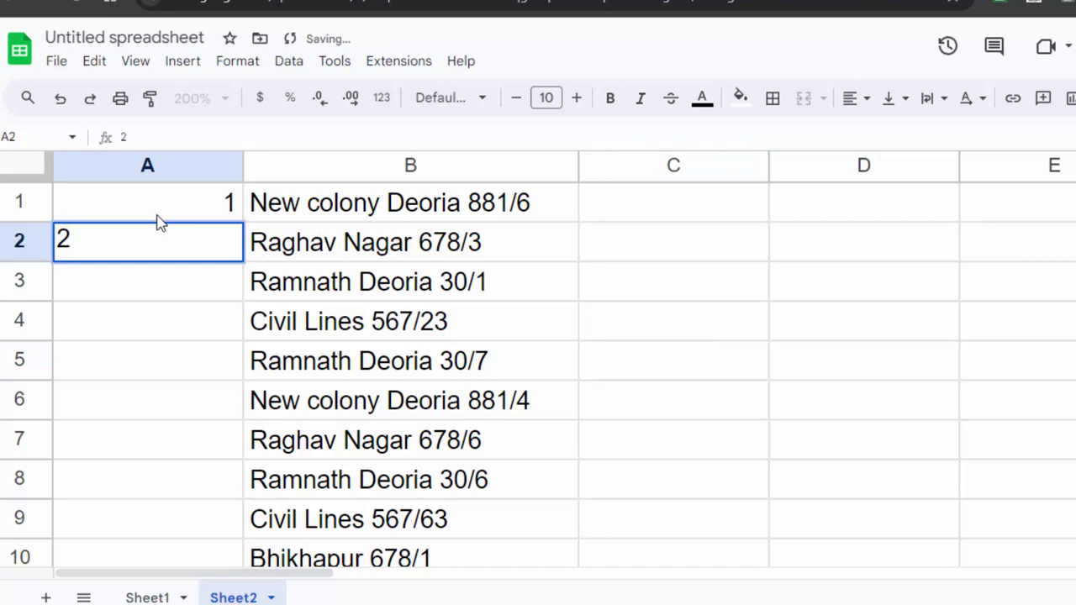
pyautogui.click(164, 213)
pyautogui.moveTo(164, 213); pyautogui.dragTo(174, 247)
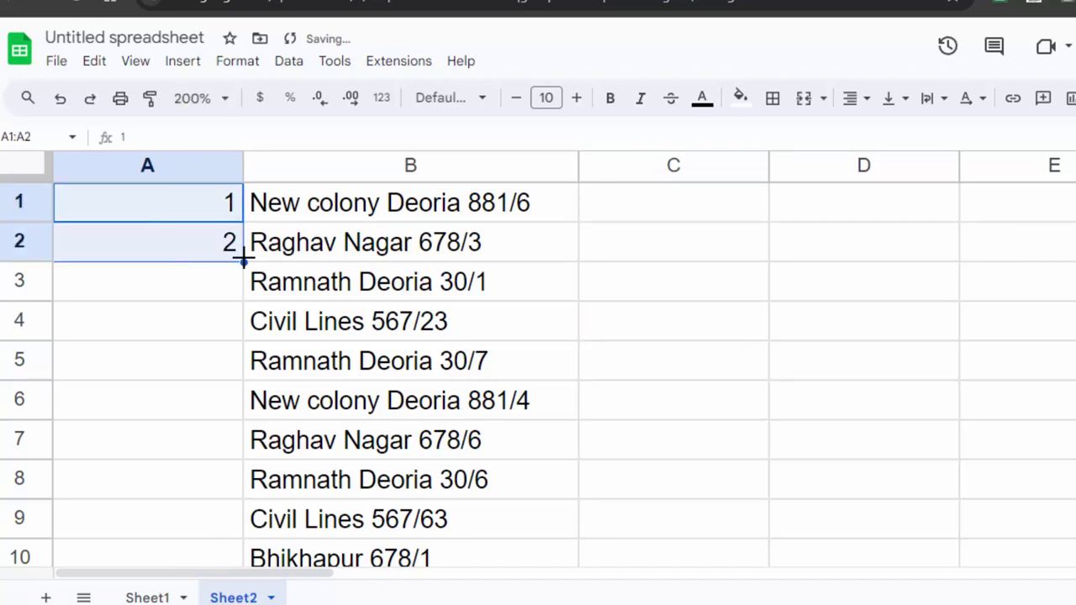
pyautogui.moveTo(243, 261)
pyautogui.mouseDown()
pyautogui.moveTo(256, 332)
pyautogui.moveTo(252, 558)
pyautogui.mouseUp()
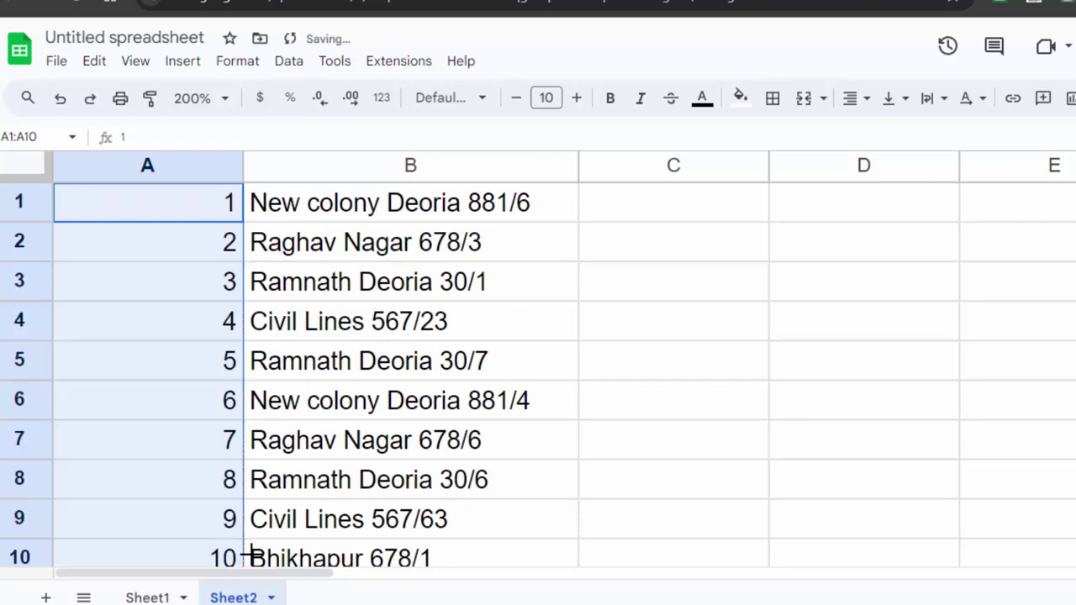
# Select B1 to inspect the UNIQUE formula behind the Sheet2 address list.
pyautogui.scroll(-2, 261, 565)
pyautogui.scroll(1, 252, 497)
pyautogui.scroll(2, 252, 497)
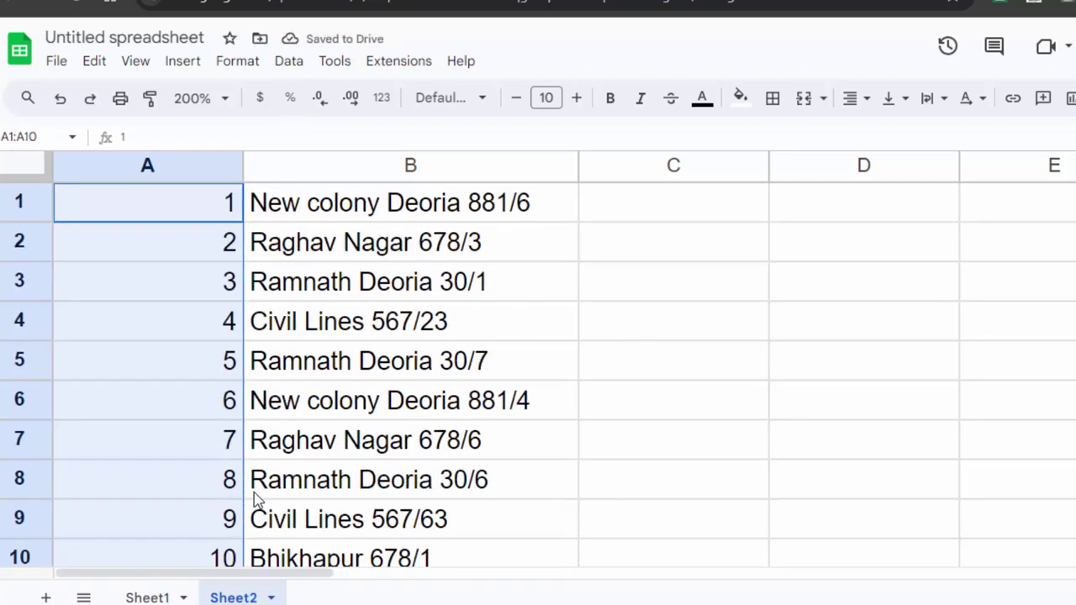
pyautogui.click(332, 208)
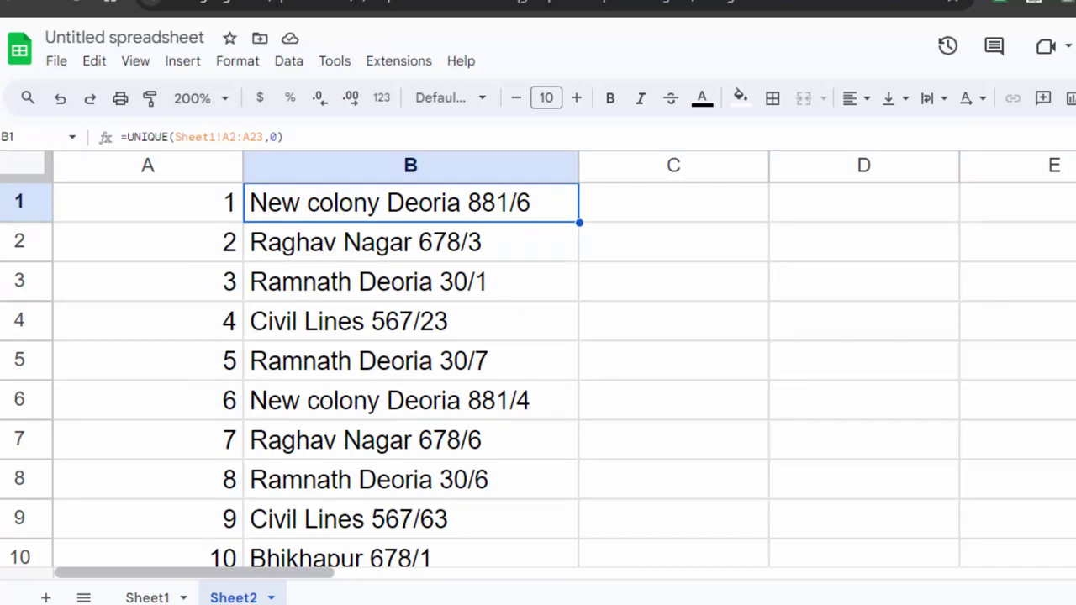
# Switch to Sheet1 and scroll the Address list down to row 23 and back to the top.
pyautogui.click(147, 598)
pyautogui.scroll(5, 72, 420)
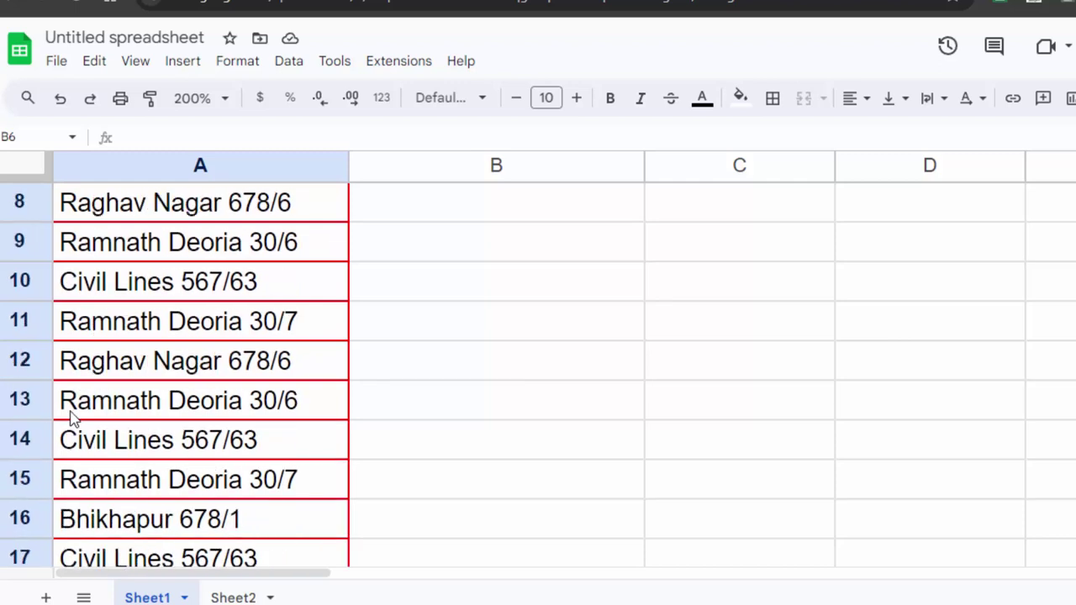
pyautogui.scroll(3, 72, 420)
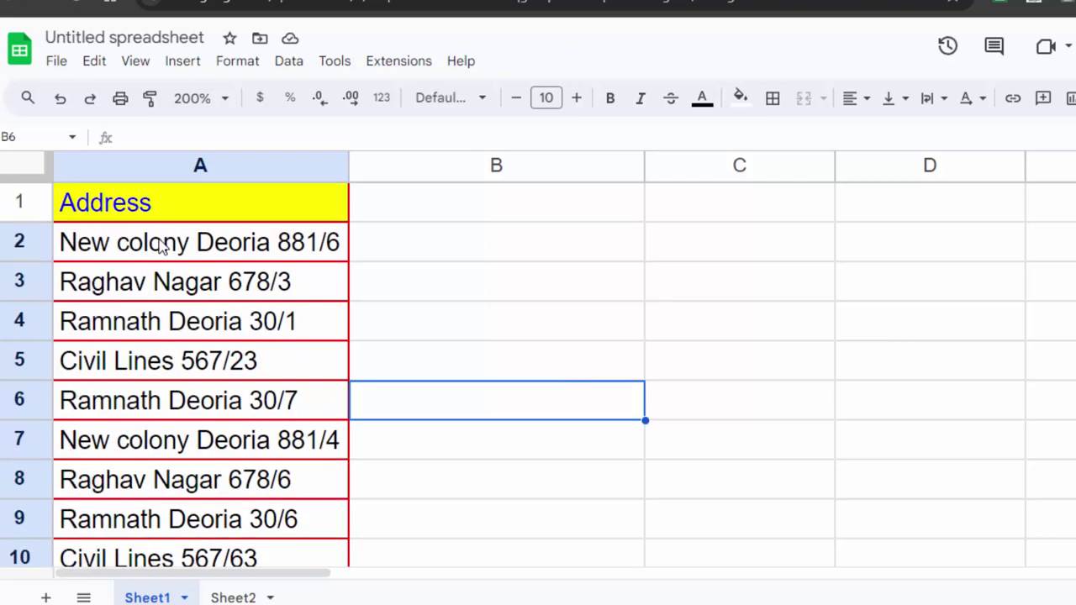
pyautogui.scroll(-1, 168, 429)
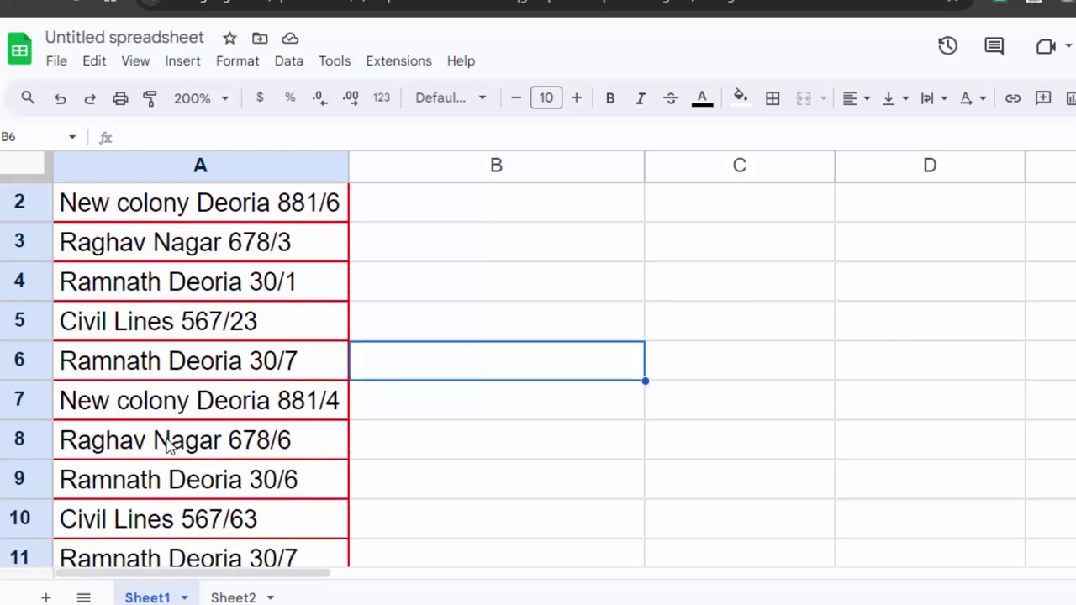
pyautogui.scroll(-3, 168, 446)
pyautogui.scroll(-1, 173, 496)
pyautogui.scroll(-3, 175, 498)
pyautogui.scroll(-2, 177, 501)
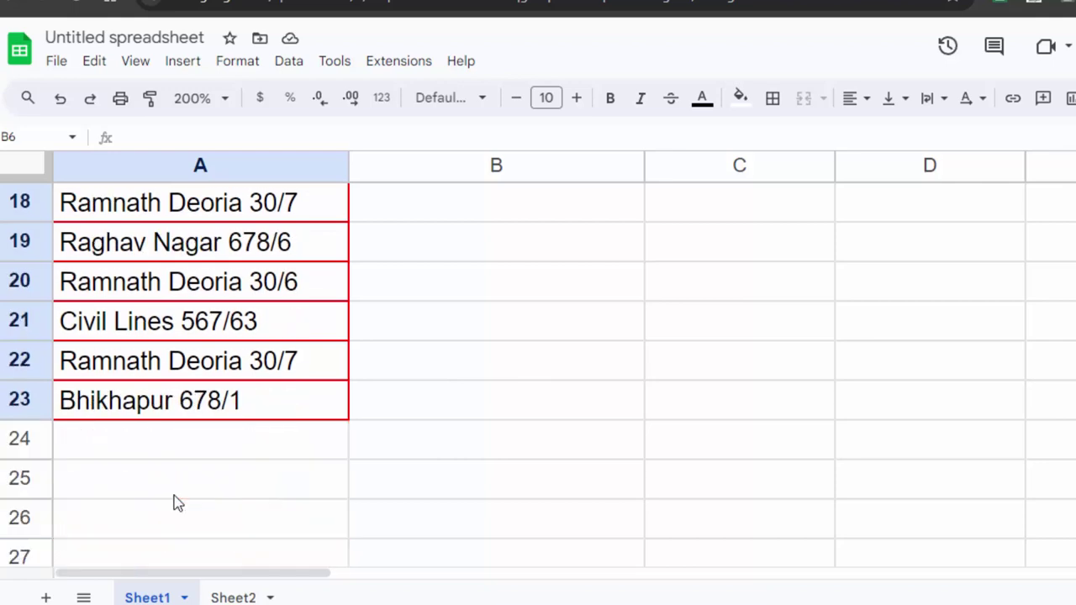
pyautogui.scroll(2, 176, 502)
pyautogui.scroll(4, 175, 496)
pyautogui.scroll(3, 175, 497)
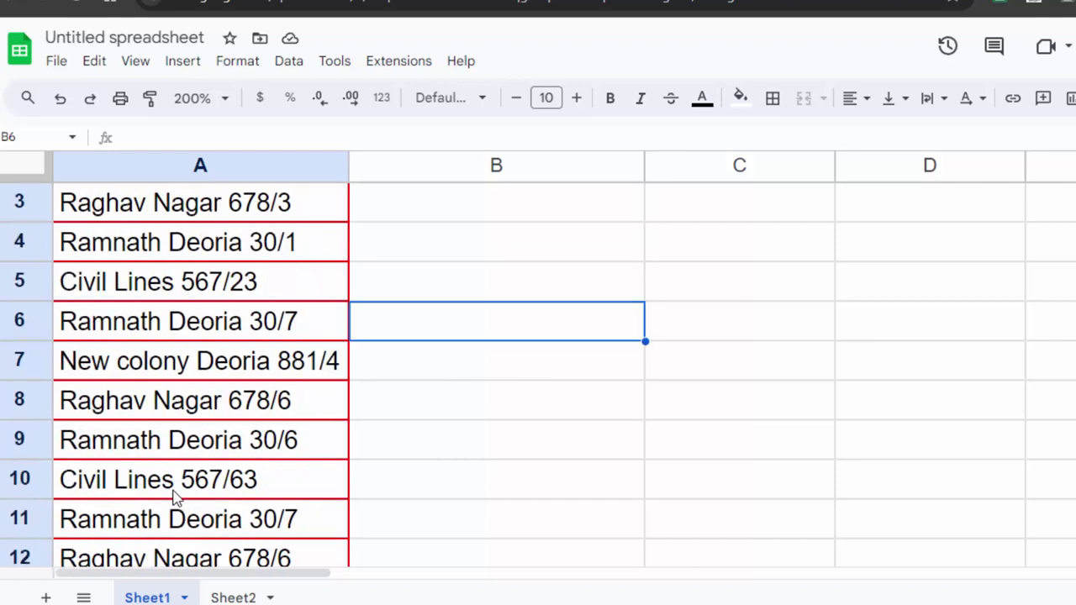
pyautogui.scroll(1, 175, 497)
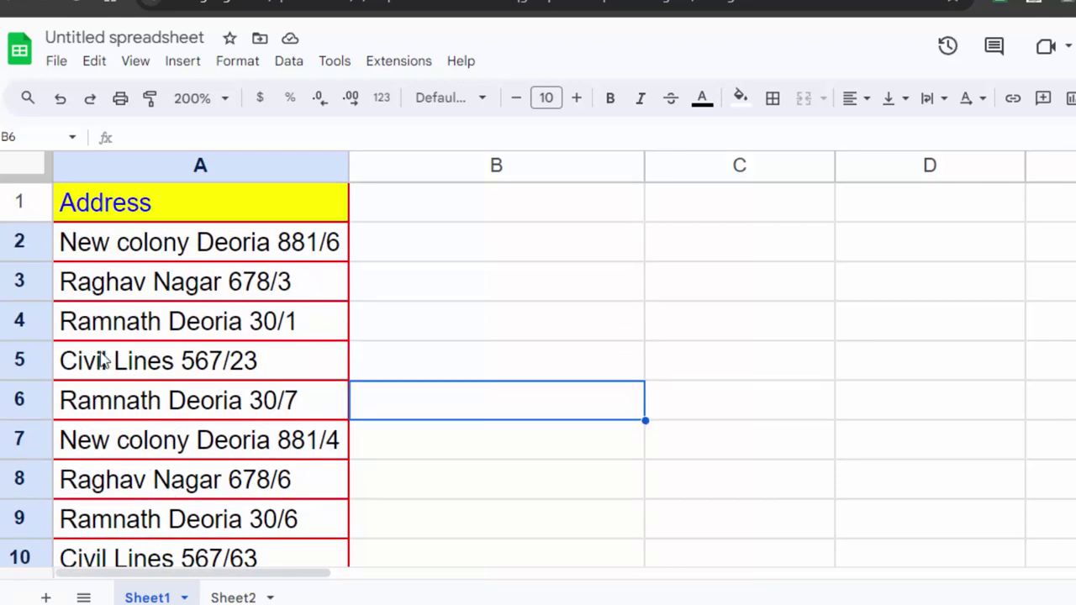
# Enter =UNIQUE(A2:A,0) in B2, trimming the selected A2:A28 range to open-ended A2:A.
pyautogui.click(502, 248)
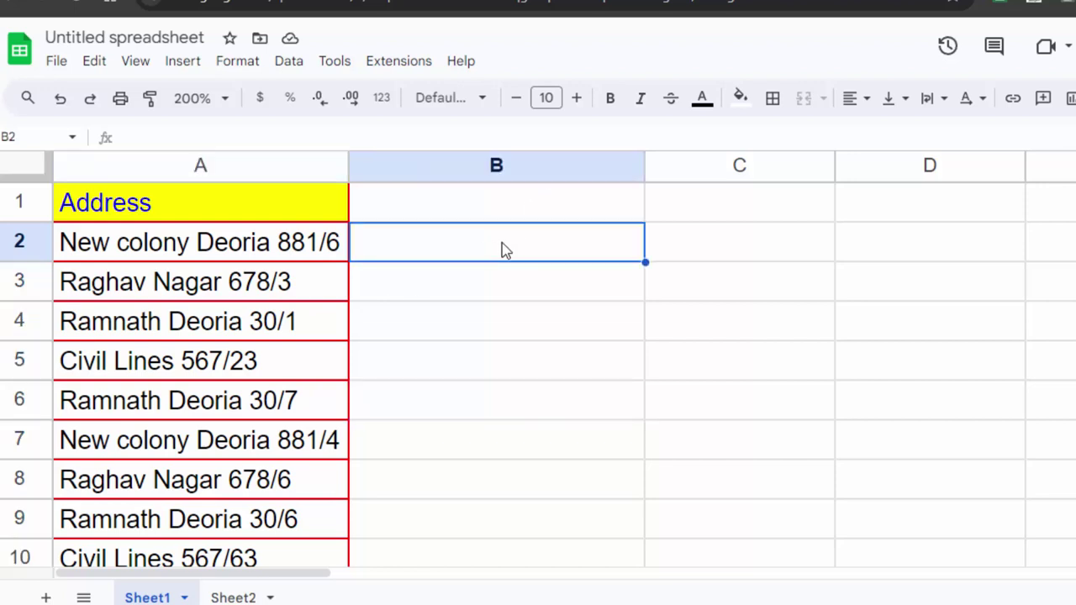
pyautogui.write('=un')
pyautogui.press('Tab')
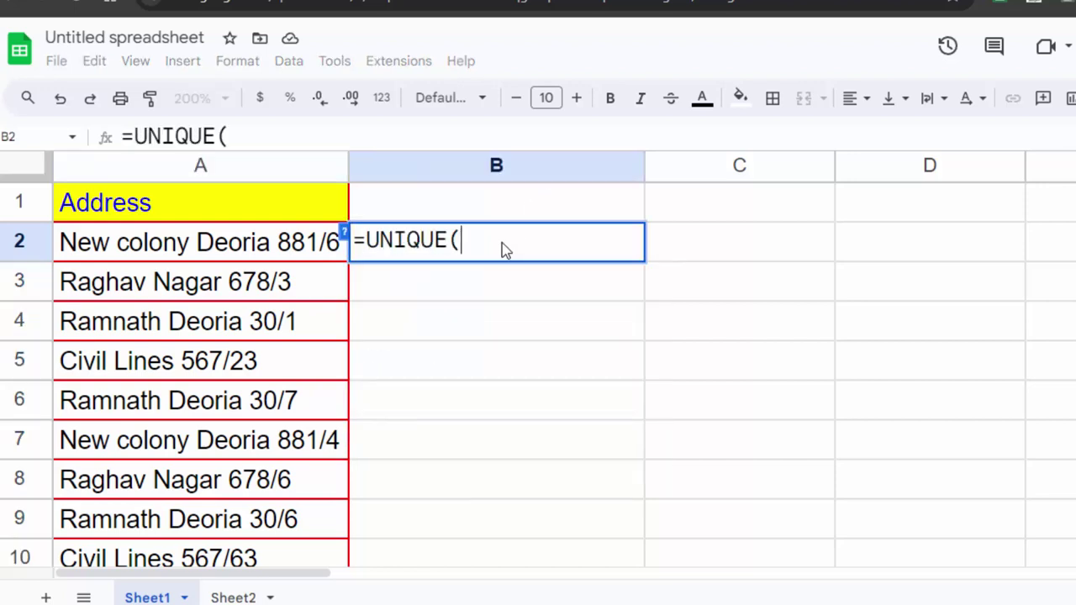
pyautogui.moveTo(202, 247)
pyautogui.mouseDown()
pyautogui.moveTo(154, 402)
pyautogui.moveTo(180, 583)
pyautogui.moveTo(192, 545)
pyautogui.mouseUp()
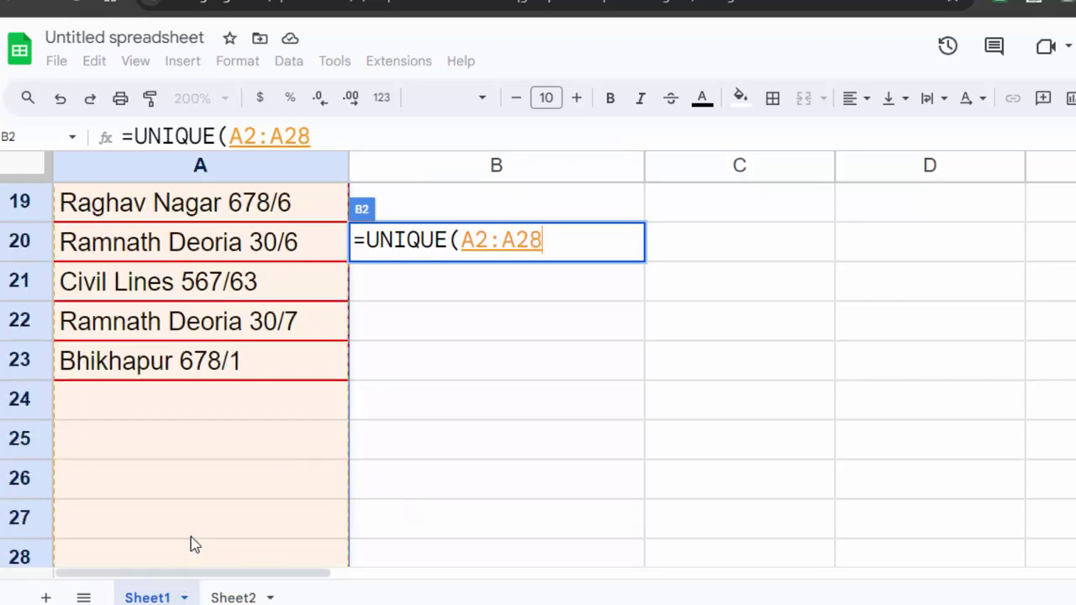
pyautogui.click(553, 244)
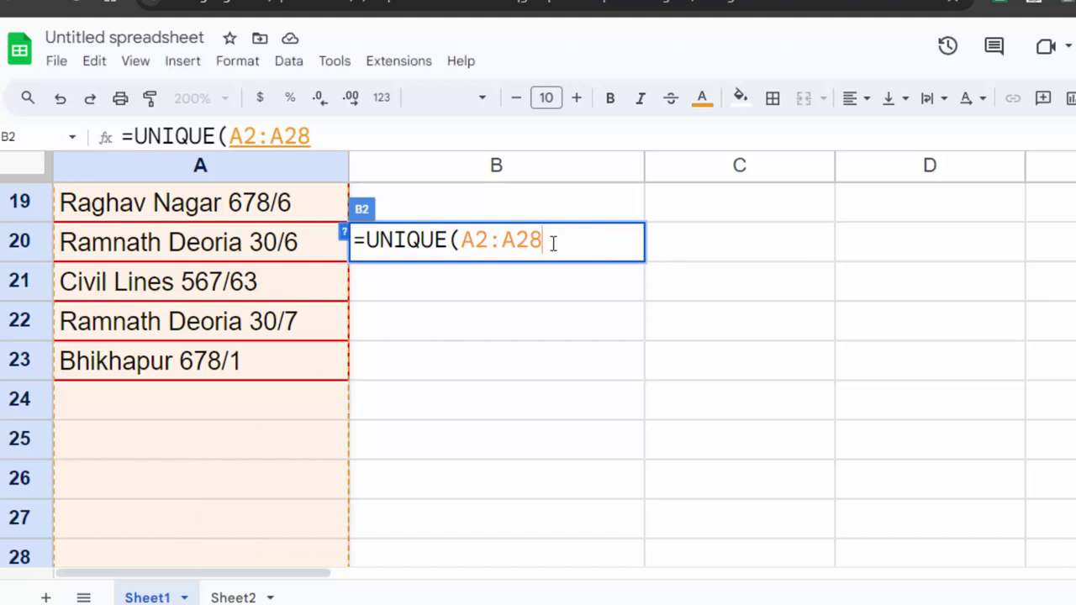
pyautogui.press('BackSpace')
pyautogui.press('BackSpace')
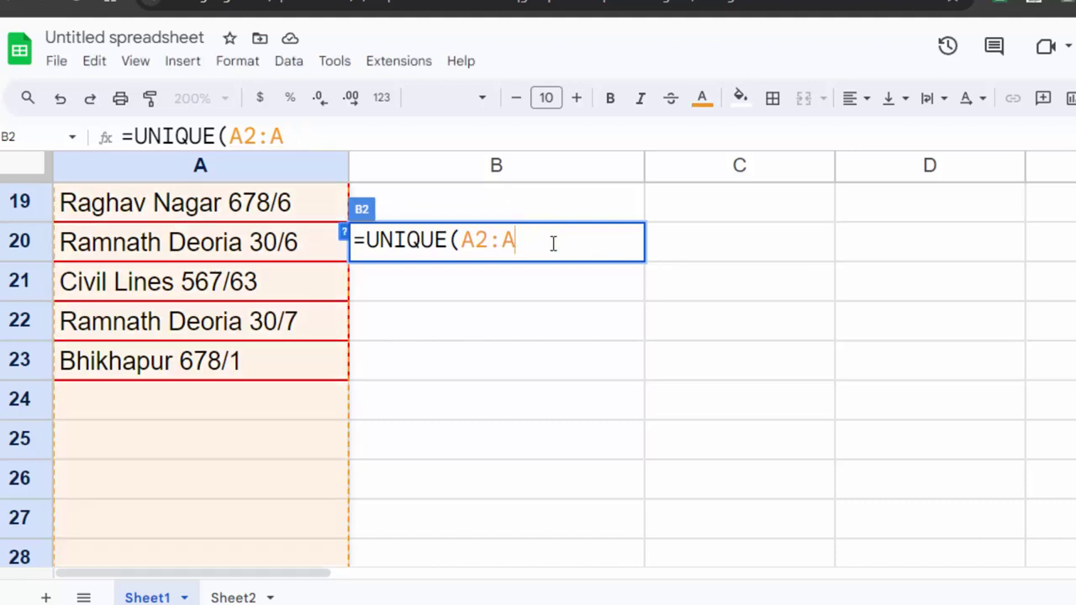
pyautogui.write(',')
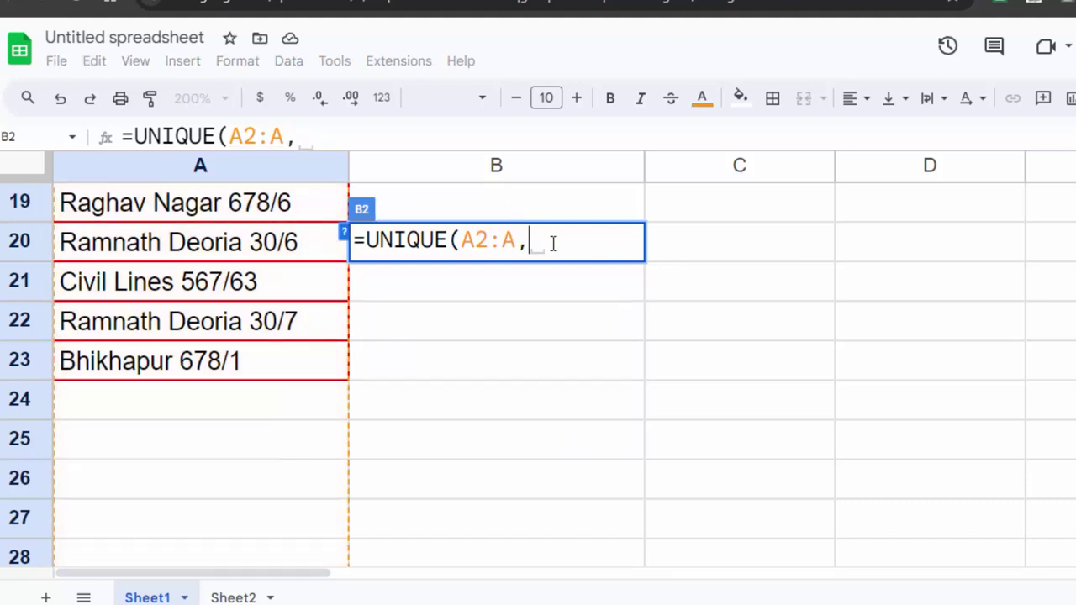
pyautogui.write('0')
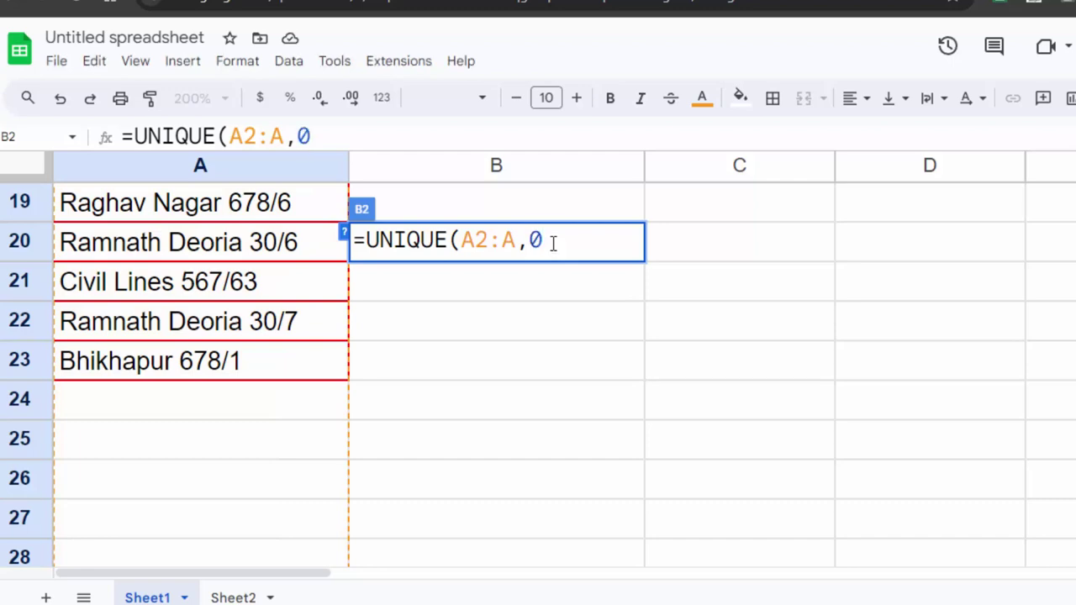
pyautogui.write(')')
pyautogui.press('Return')
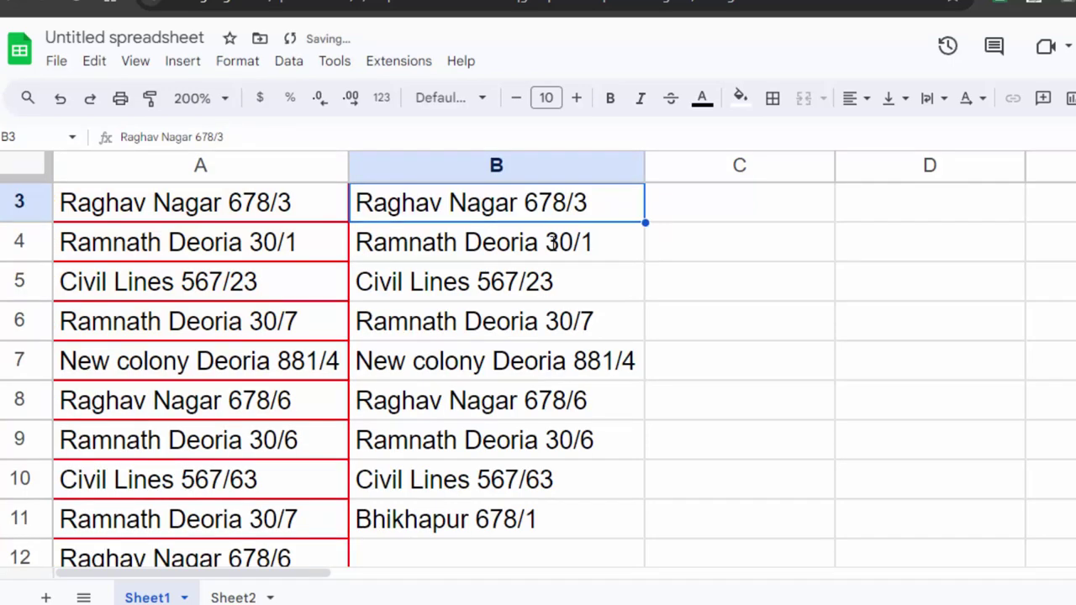
pyautogui.scroll(-1, 312, 469)
pyautogui.scroll(-3, 280, 504)
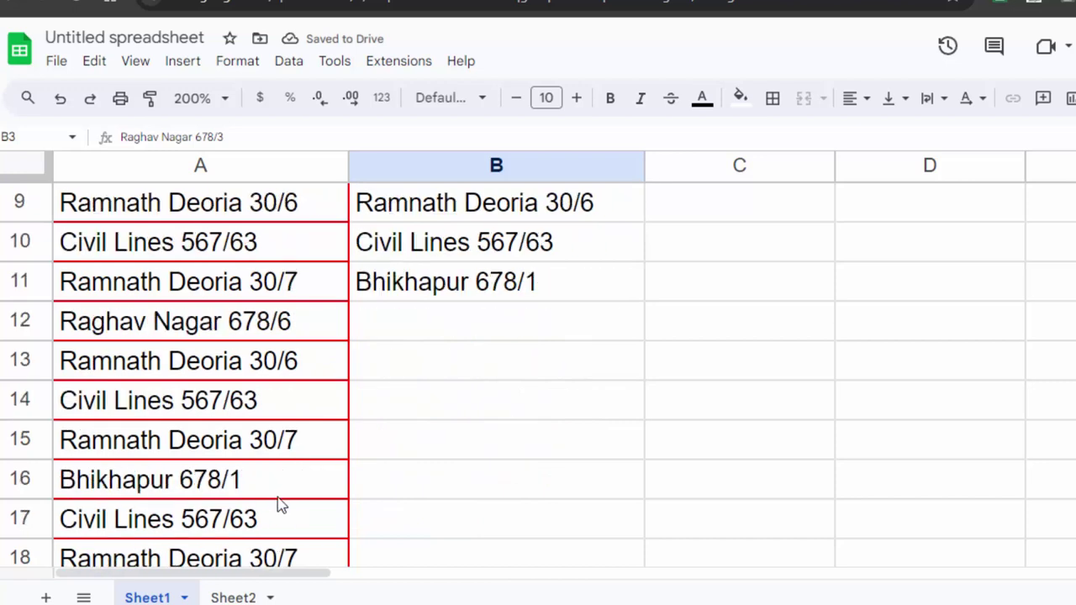
pyautogui.scroll(-3, 280, 504)
pyautogui.scroll(-1, 269, 509)
pyautogui.click(197, 415)
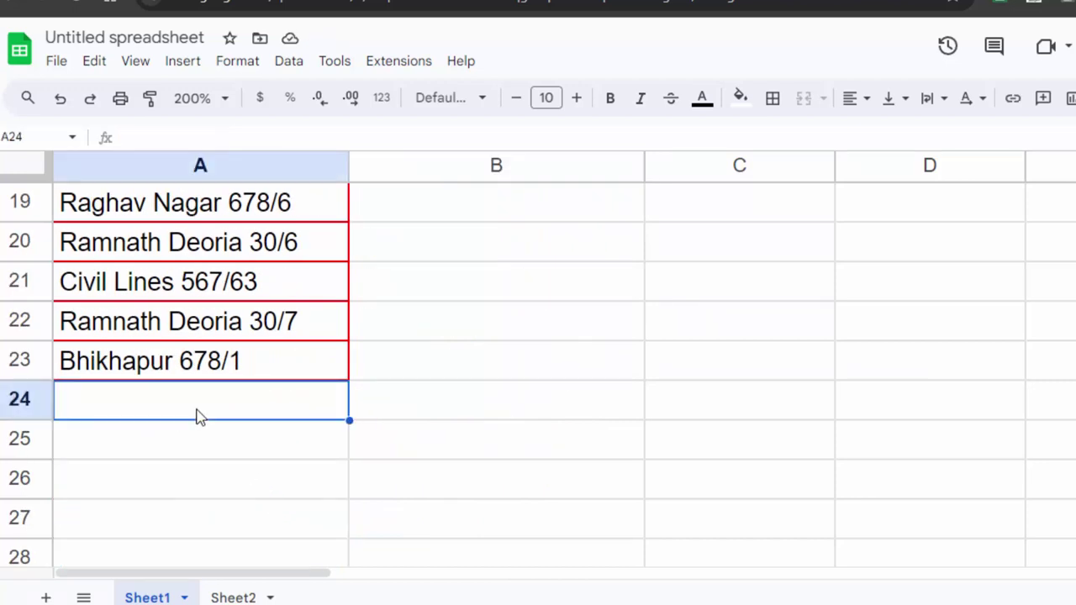
pyautogui.click(176, 368)
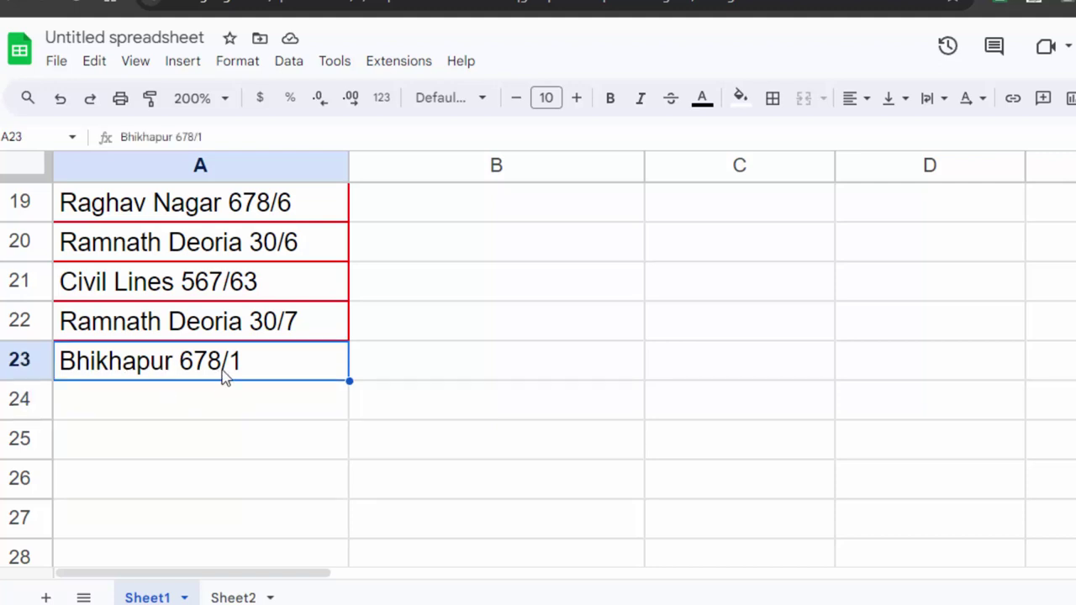
# Copy Bhikhapur 678/1 and paste it as a duplicate into A24.
pyautogui.rightClick(226, 377)
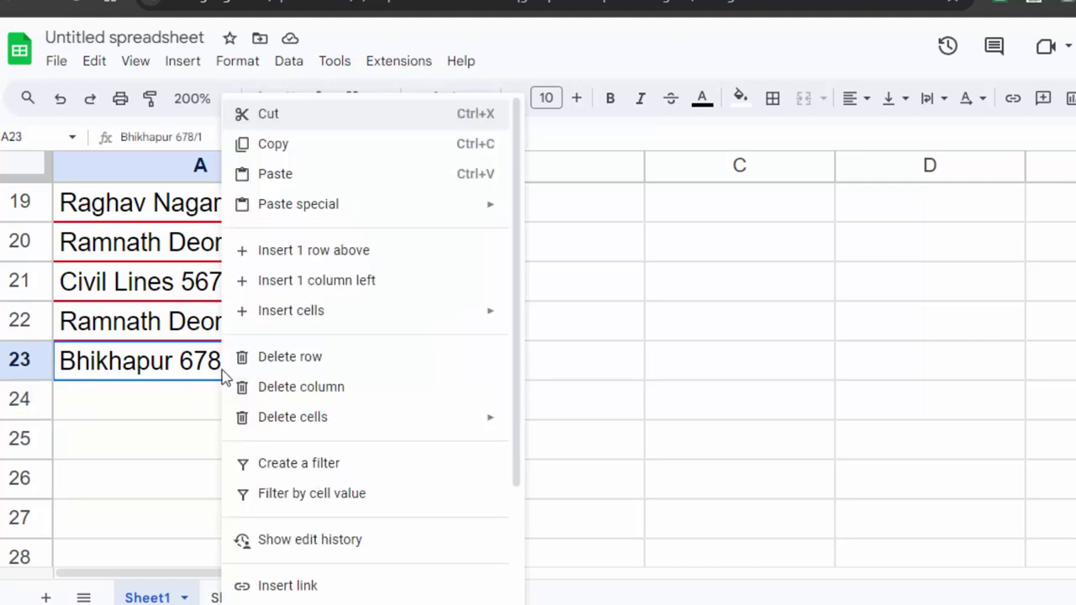
pyautogui.click(321, 159)
pyautogui.click(187, 412)
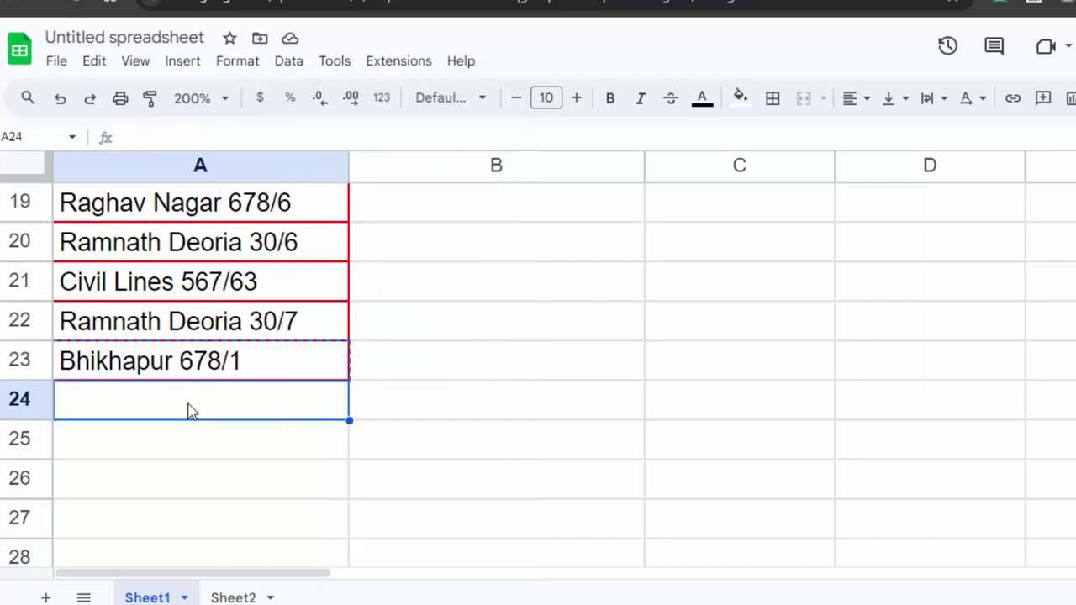
pyautogui.hotkey('ctrl', 'v')
pyautogui.click(764, 444)
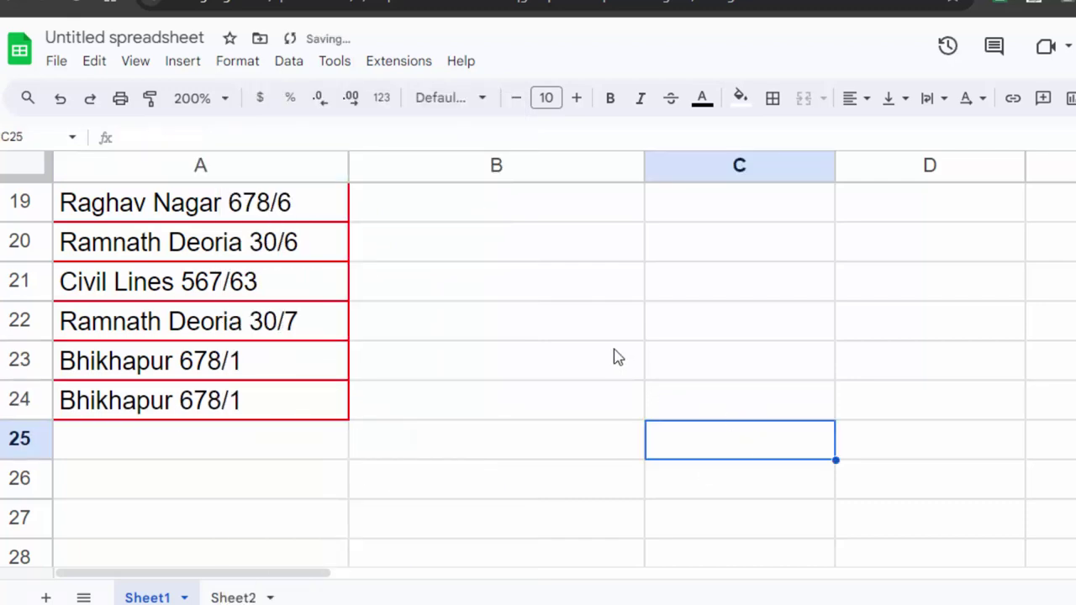
# Check B2 and B3 and scroll column B to confirm the list still holds ten entries.
pyautogui.scroll(5, 601, 344)
pyautogui.scroll(3, 528, 299)
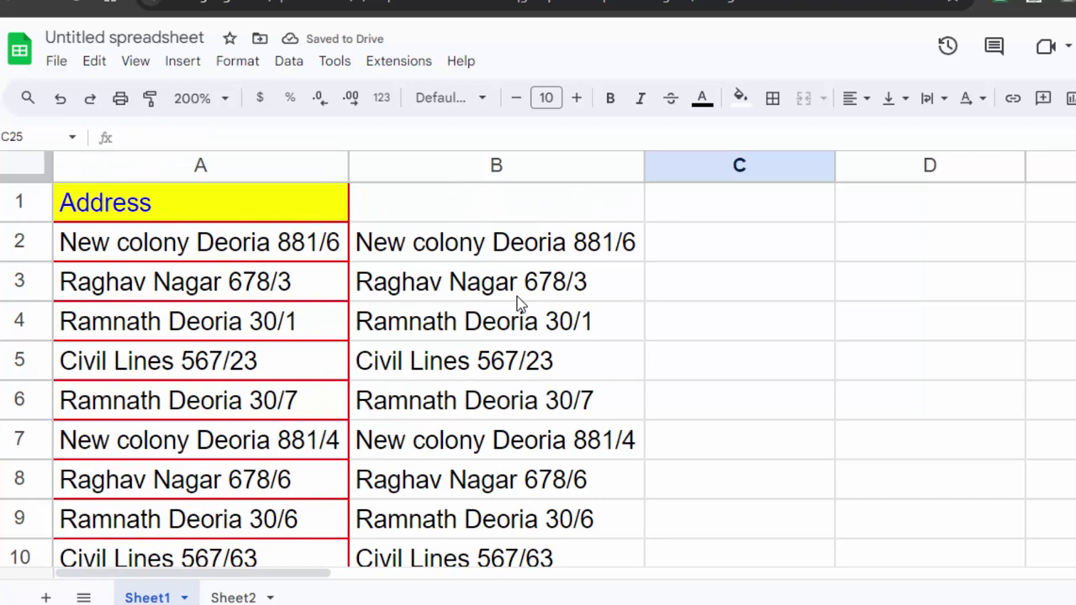
pyautogui.click(541, 244)
pyautogui.click(600, 278)
pyautogui.scroll(-1, 450, 389)
pyautogui.scroll(-1, 450, 538)
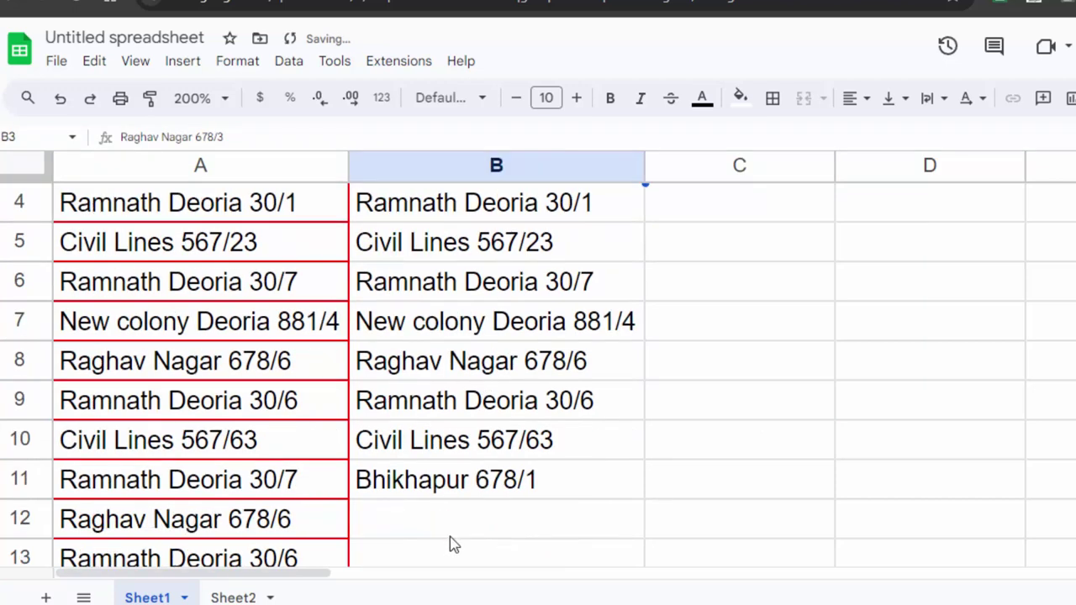
pyautogui.scroll(-3, 450, 538)
pyautogui.scroll(-1, 450, 544)
pyautogui.scroll(-3, 441, 546)
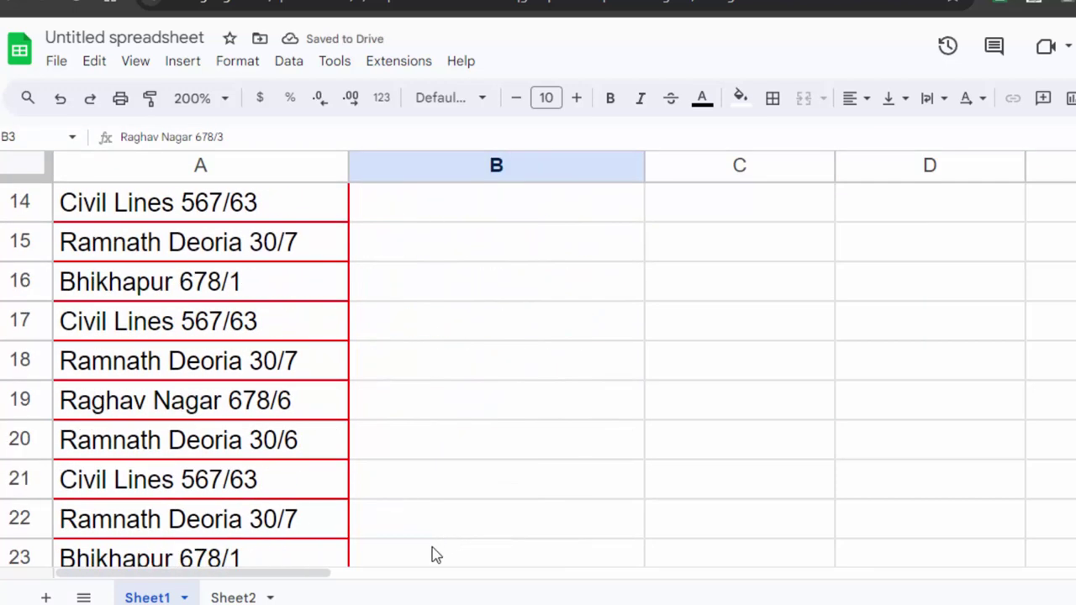
pyautogui.scroll(-2, 434, 553)
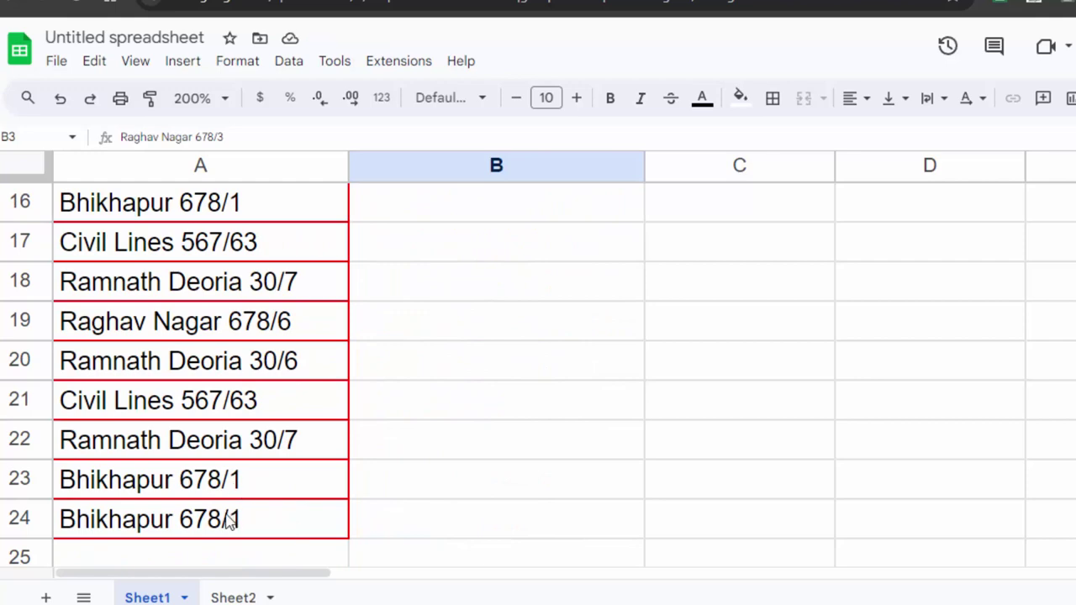
pyautogui.scroll(5, 229, 517)
pyautogui.scroll(2, 229, 517)
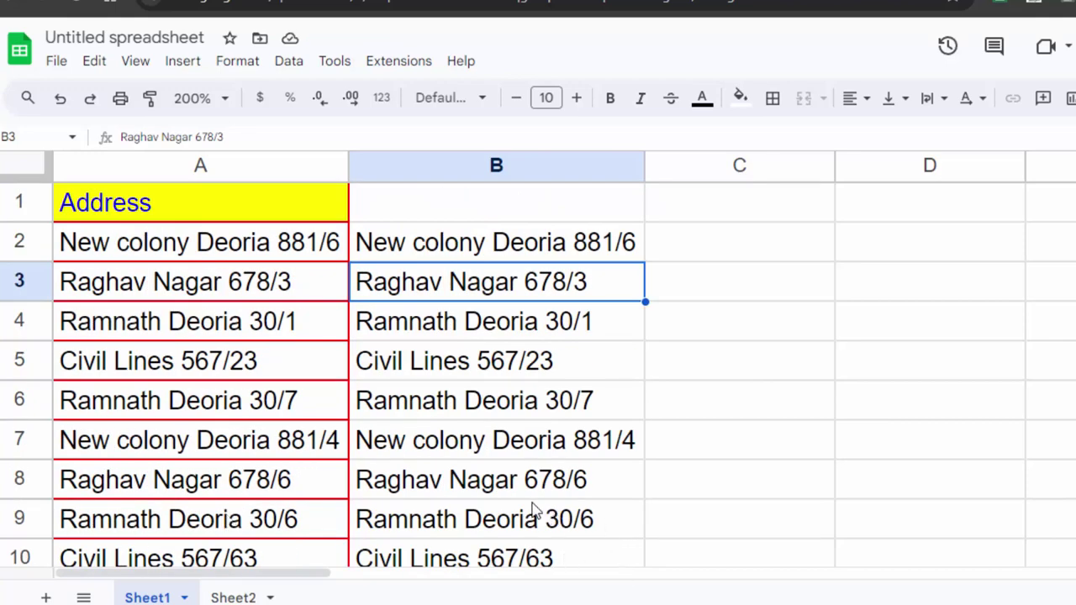
pyautogui.scroll(-3, 416, 462)
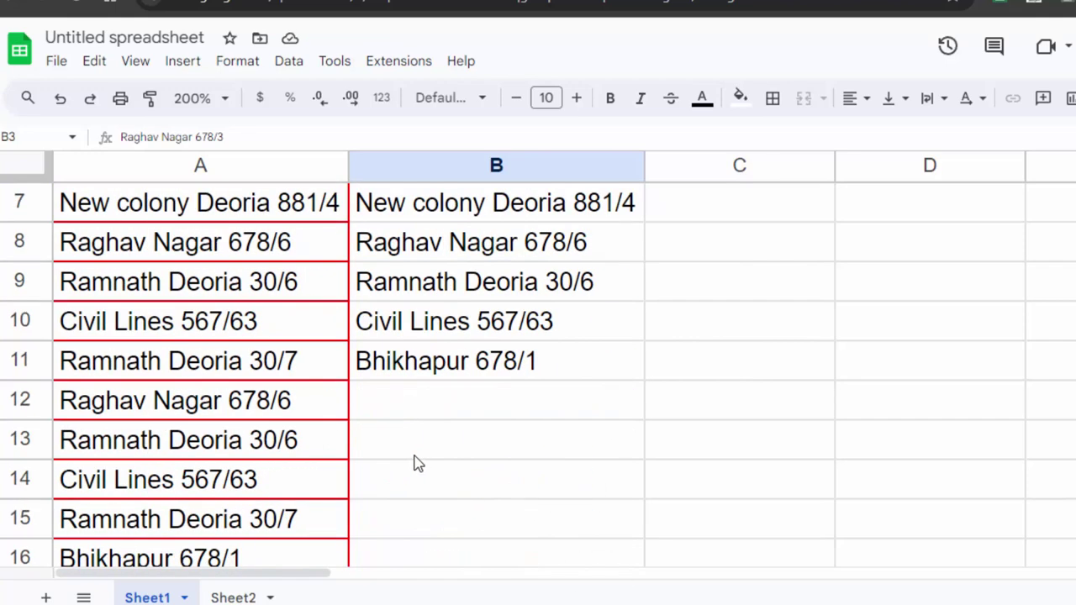
pyautogui.scroll(-2, 364, 497)
pyautogui.scroll(-2, 159, 496)
# Enter New colony 345/4 in A25 and confirm it appears at B12 in the unique list.
pyautogui.scroll(-2, 173, 496)
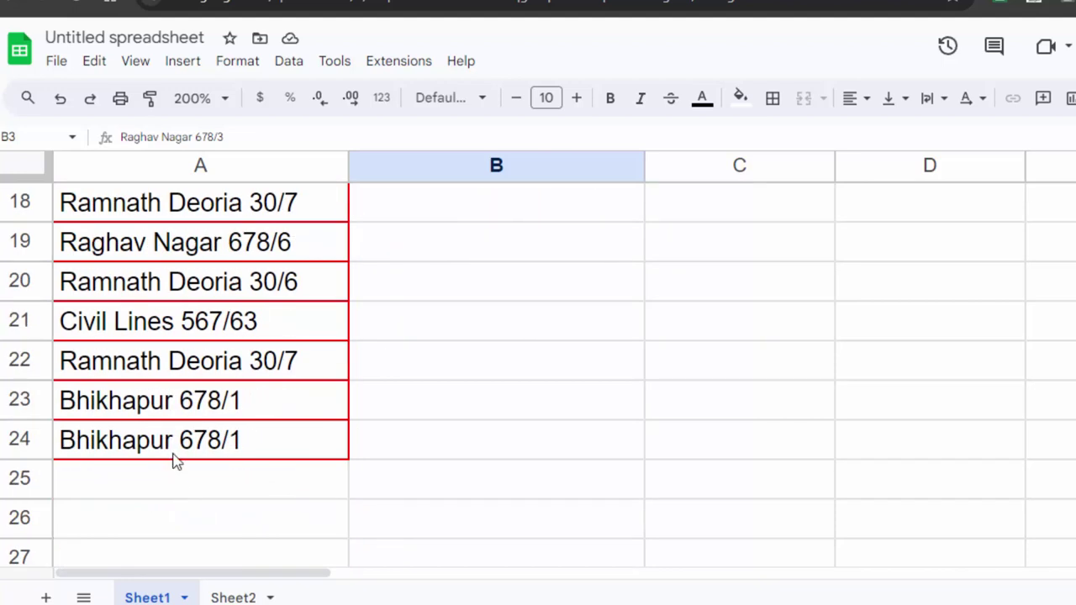
pyautogui.click(171, 478)
pyautogui.write('Ne')
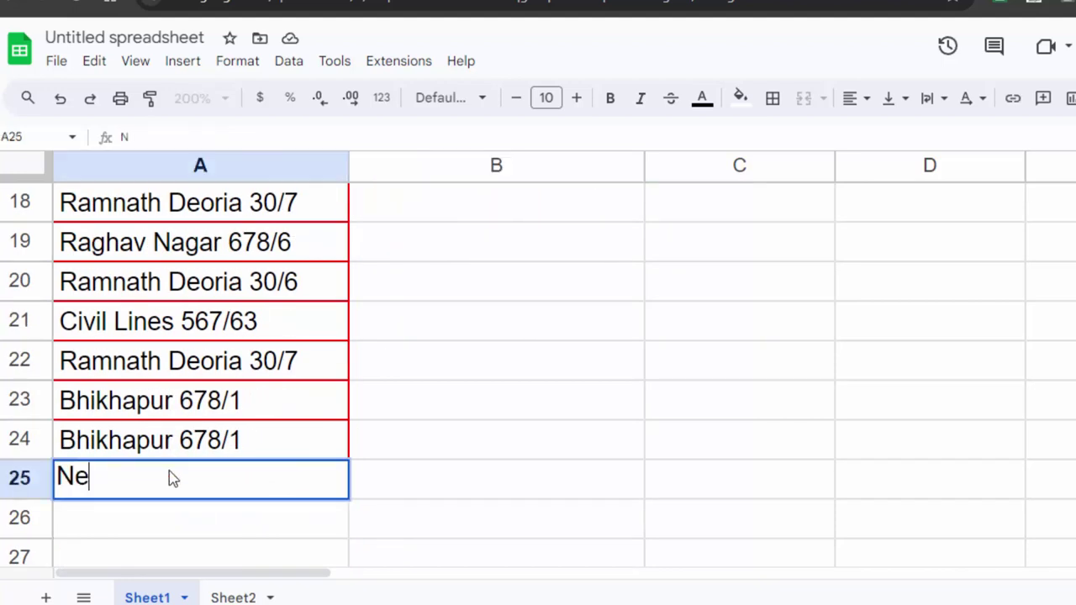
pyautogui.write('w colon')
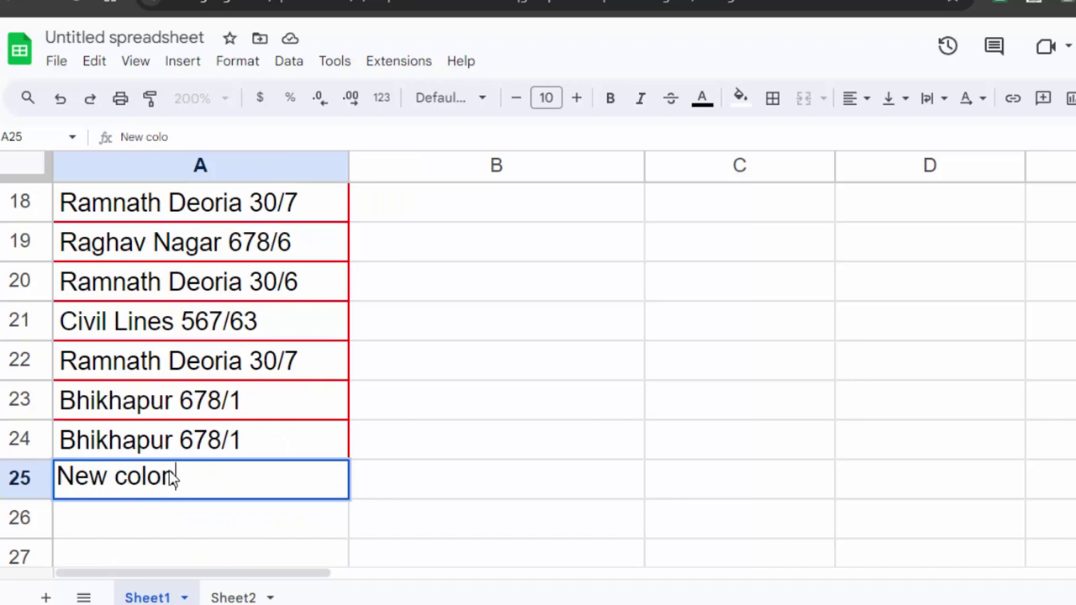
pyautogui.write('y 345/')
pyautogui.write('4')
pyautogui.press('Return')
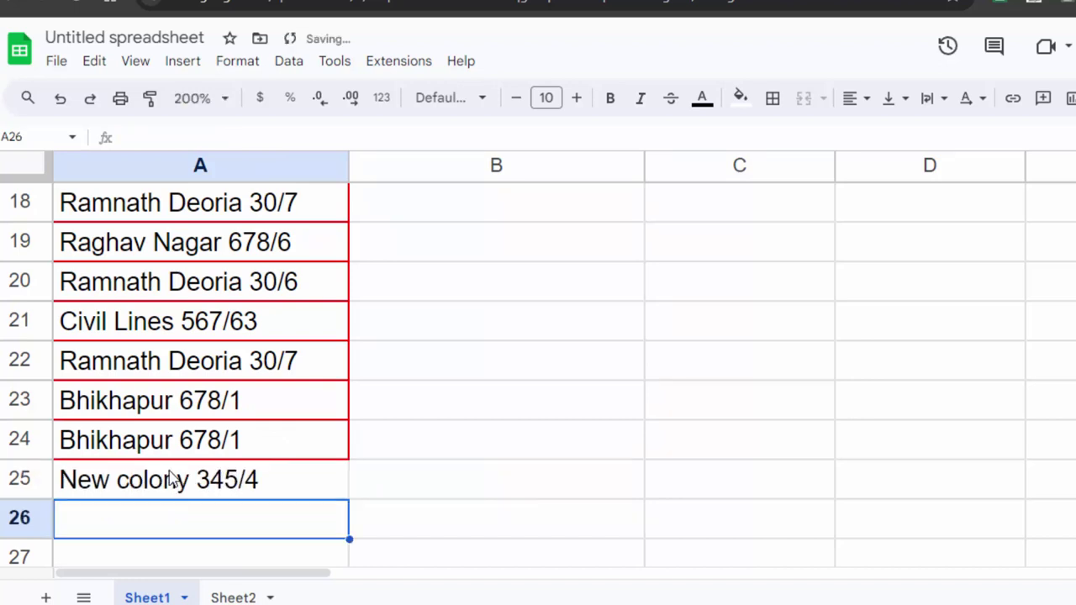
pyautogui.scroll(5, 412, 415)
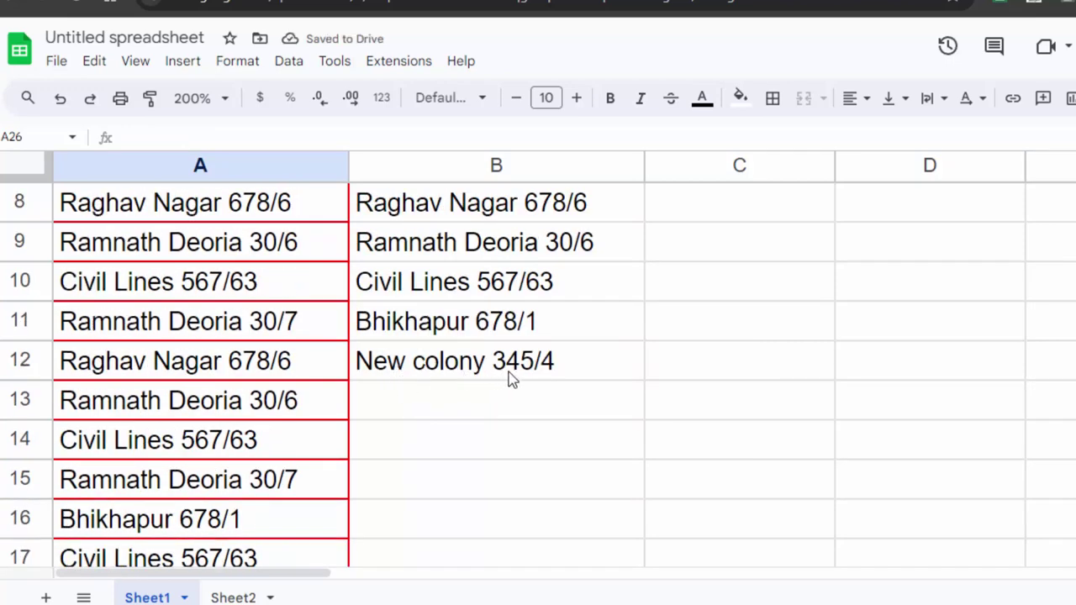
pyautogui.scroll(-5, 305, 422)
pyautogui.scroll(-2, 298, 445)
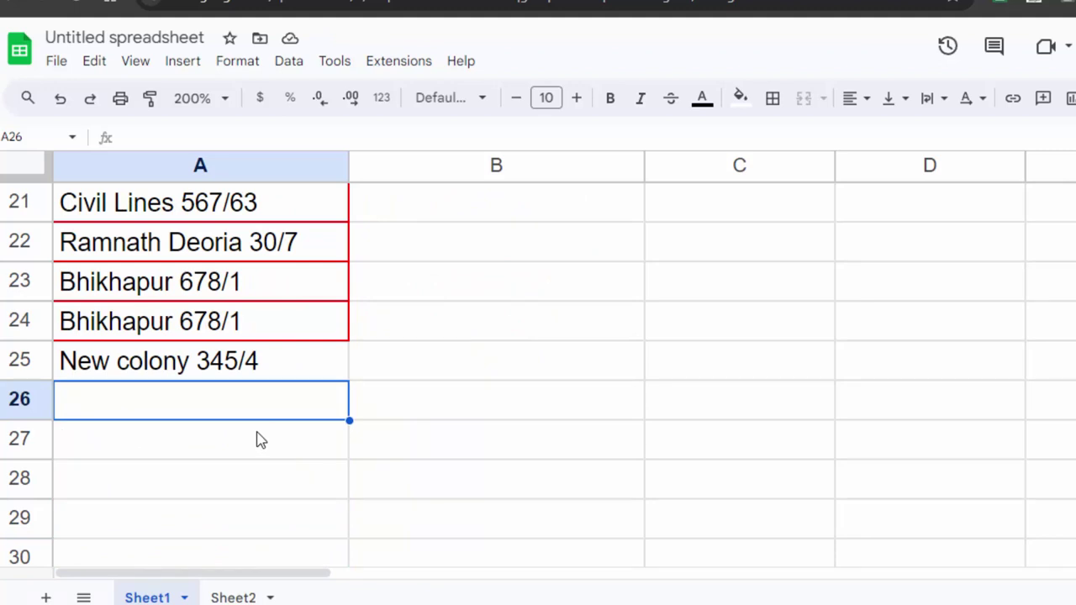
# Enter 'Ram Gulam Nagar' in A26, correcting the typo, and check it appears at B13.
pyautogui.write('Ram Gu')
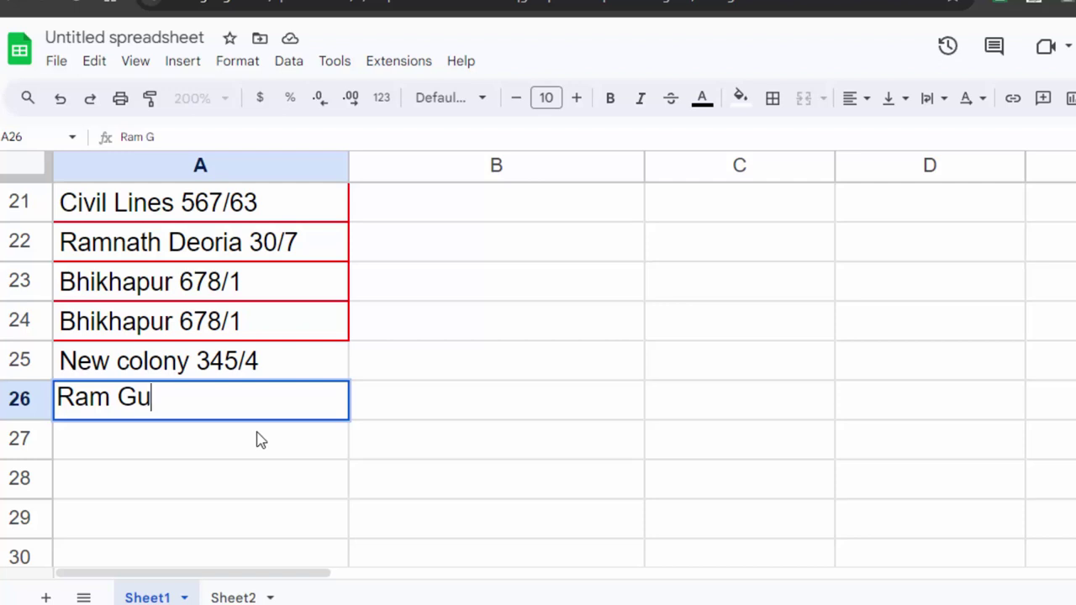
pyautogui.write('plam')
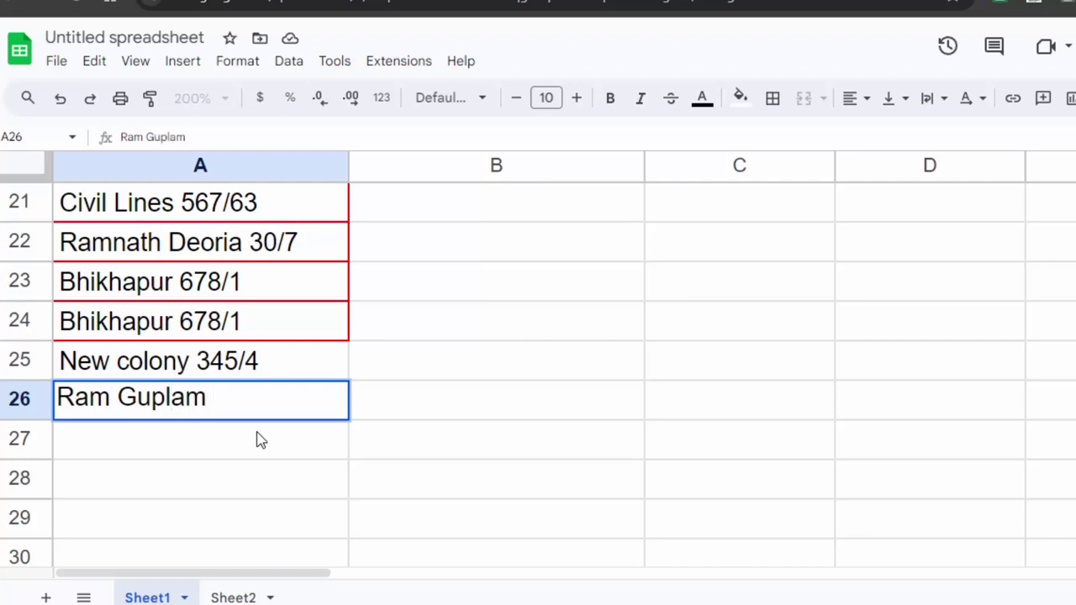
pyautogui.press('BackSpace')
pyautogui.press('BackSpace')
pyautogui.press('BackSpace')
pyautogui.press('BackSpace')
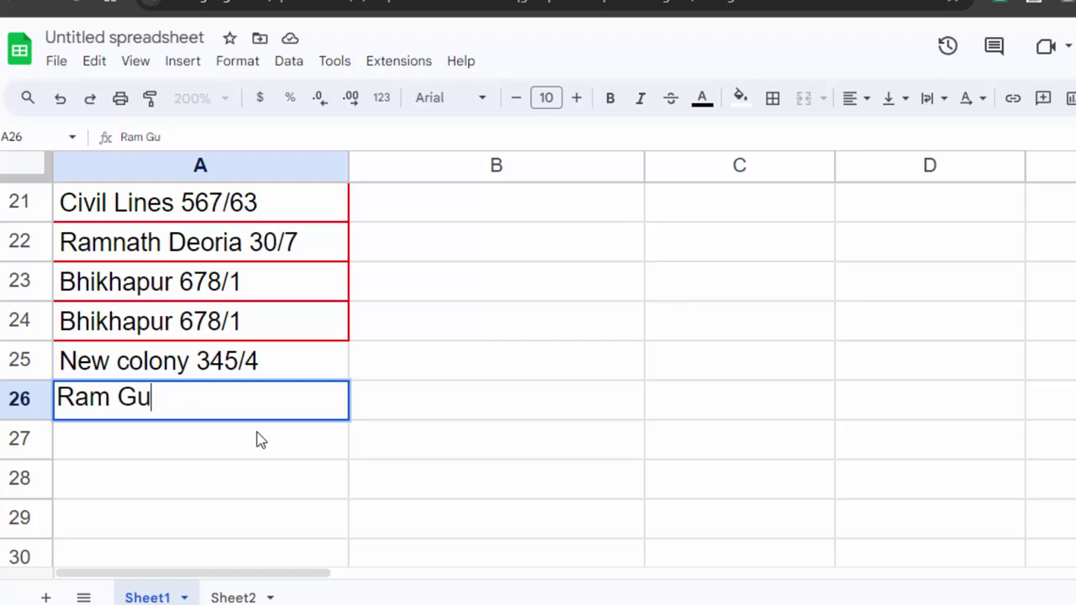
pyautogui.write('lam Nagar')
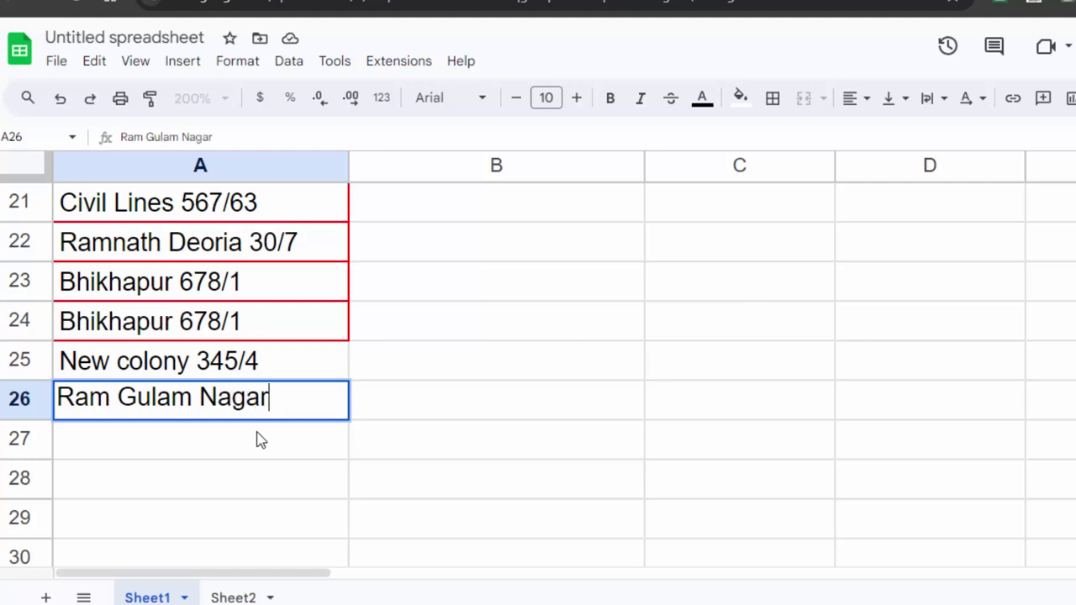
pyautogui.press('Return')
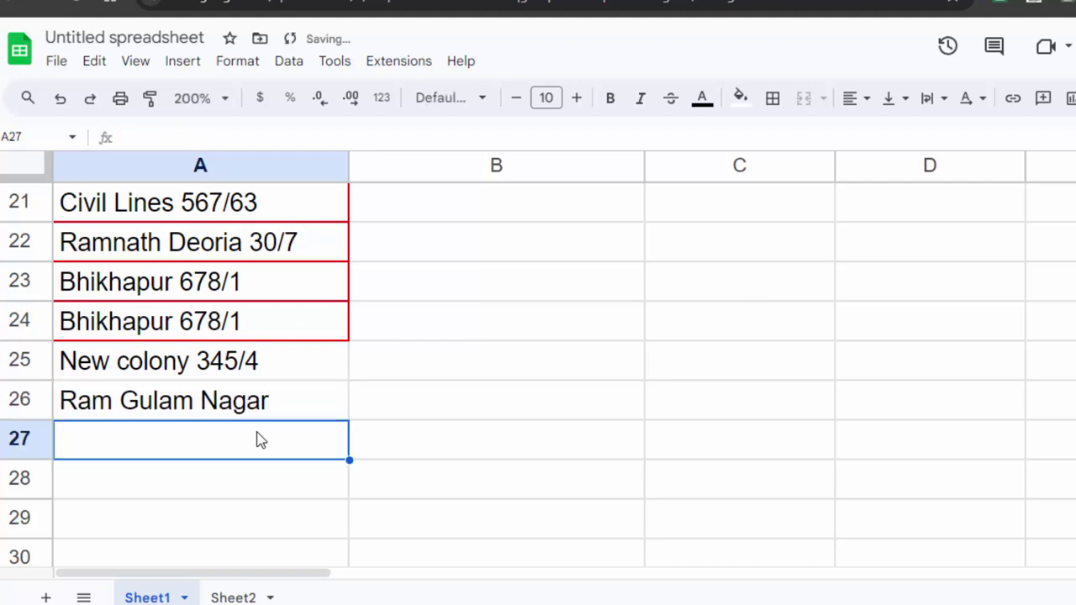
pyautogui.scroll(3, 488, 343)
pyautogui.scroll(3, 519, 370)
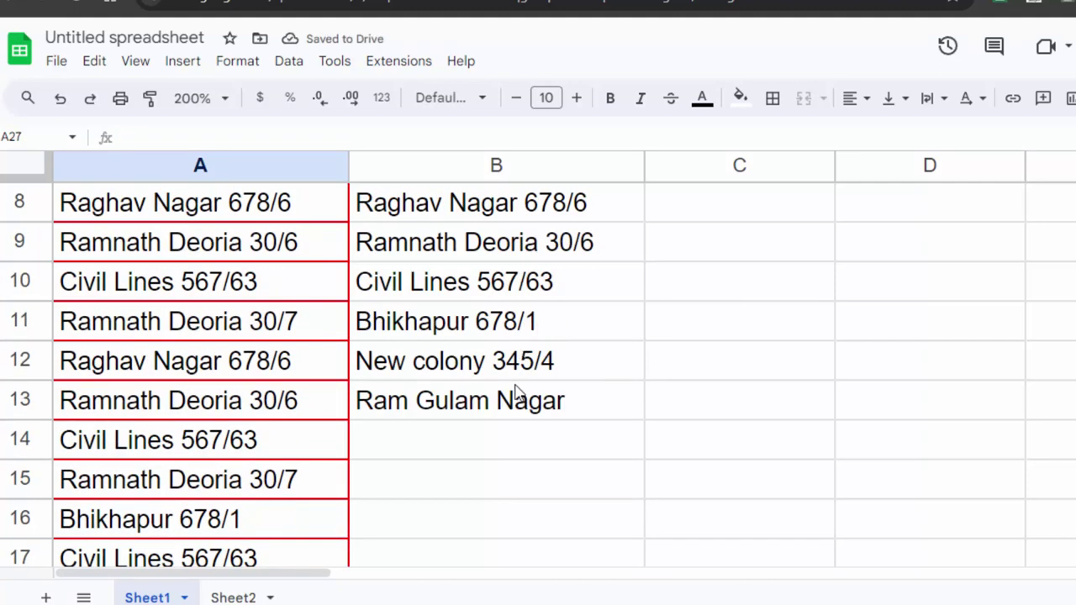
pyautogui.click(250, 403)
pyautogui.rightClick(239, 405)
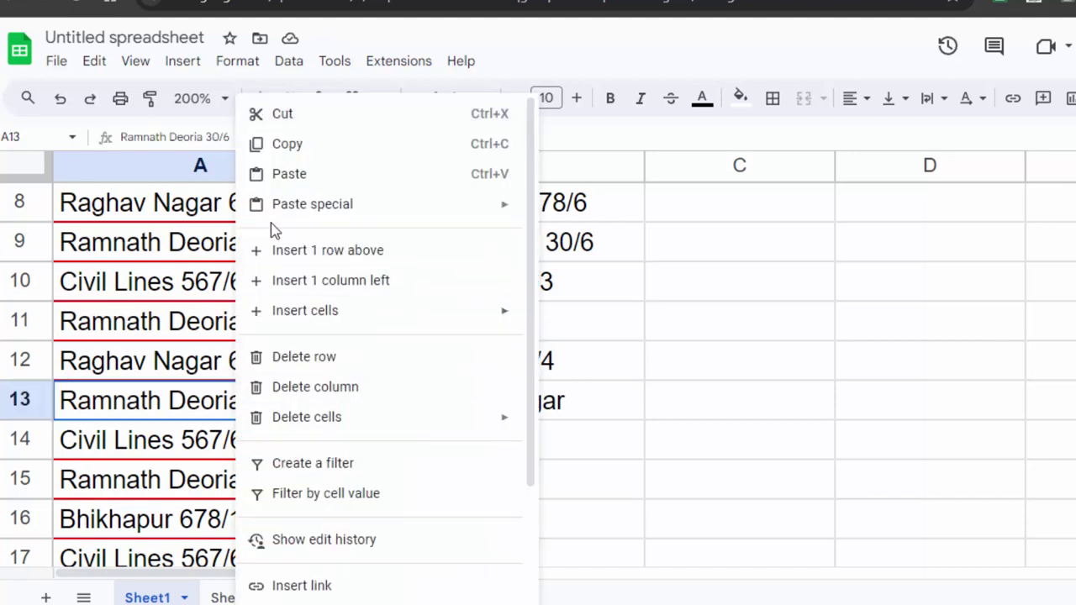
pyautogui.click(277, 144)
pyautogui.scroll(-3, 252, 395)
pyautogui.scroll(-3, 253, 396)
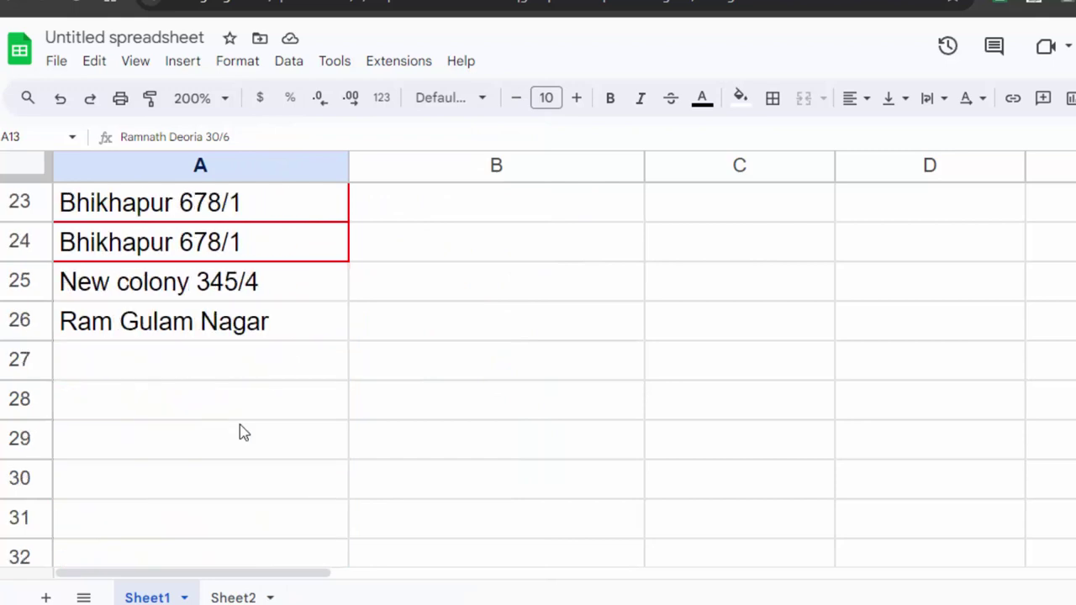
pyautogui.click(210, 373)
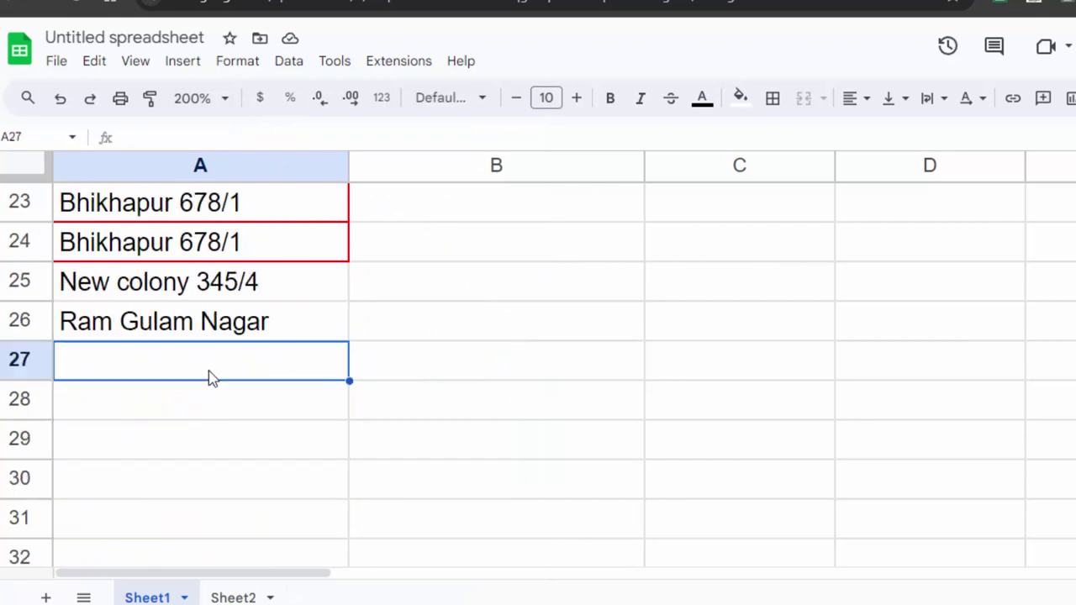
pyautogui.hotkey('ctrl', 'v')
pyautogui.click(638, 454)
pyautogui.scroll(5, 602, 412)
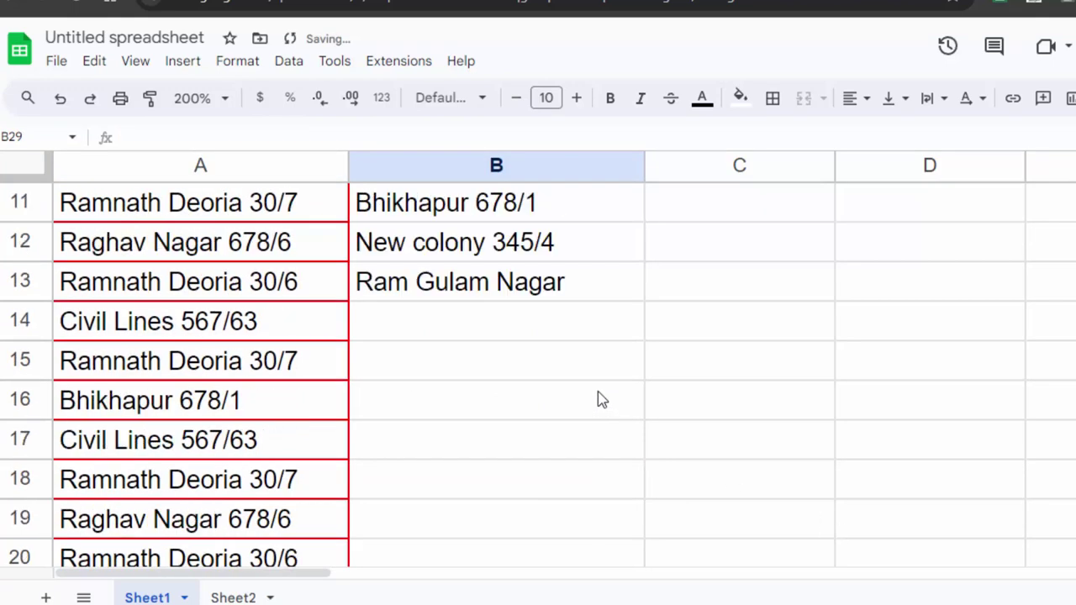
pyautogui.scroll(2, 593, 406)
pyautogui.scroll(3, 592, 406)
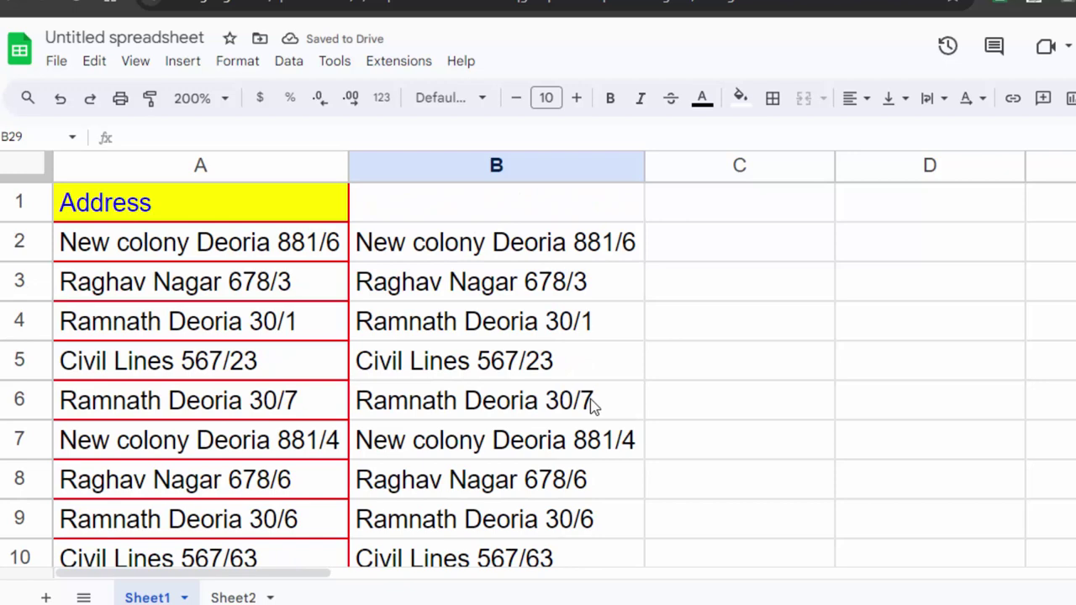